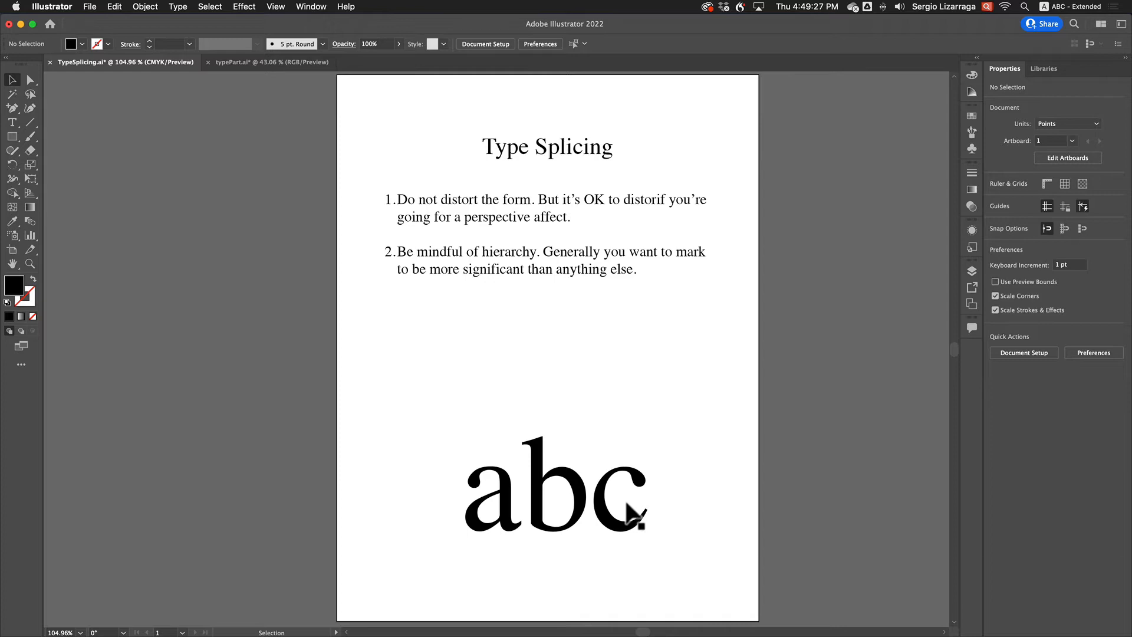
- Hide Layer 1 with the title and numbered notes, keeping the abc lettering on Layer 2 shown
{"action": "key", "text": "F7"}
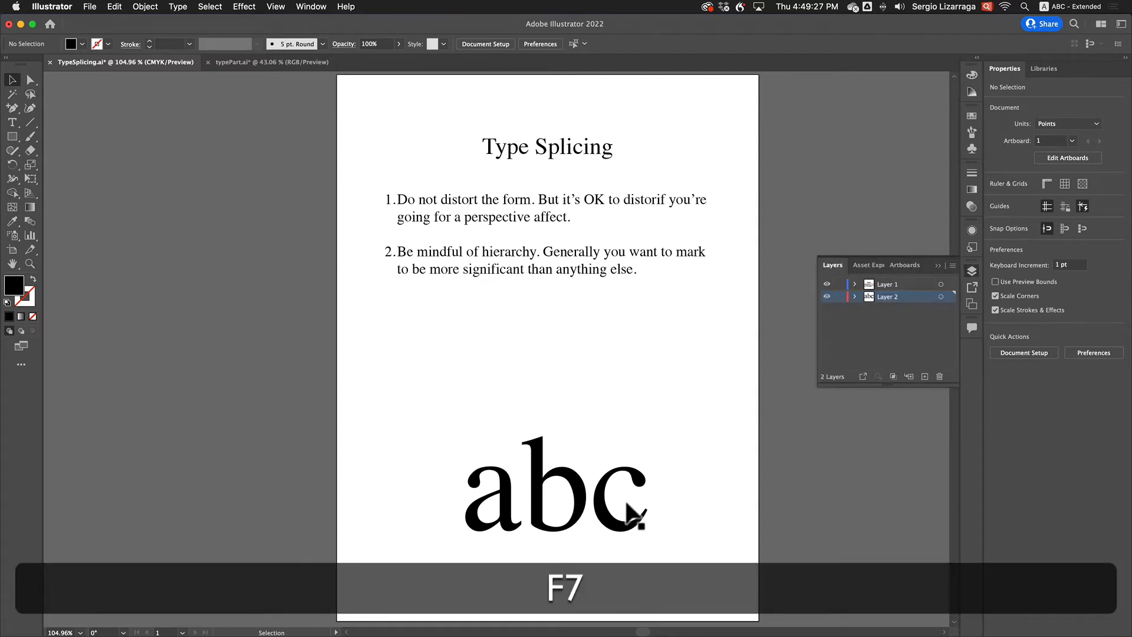
{"action": "left_click", "coordinate": [827, 284]}
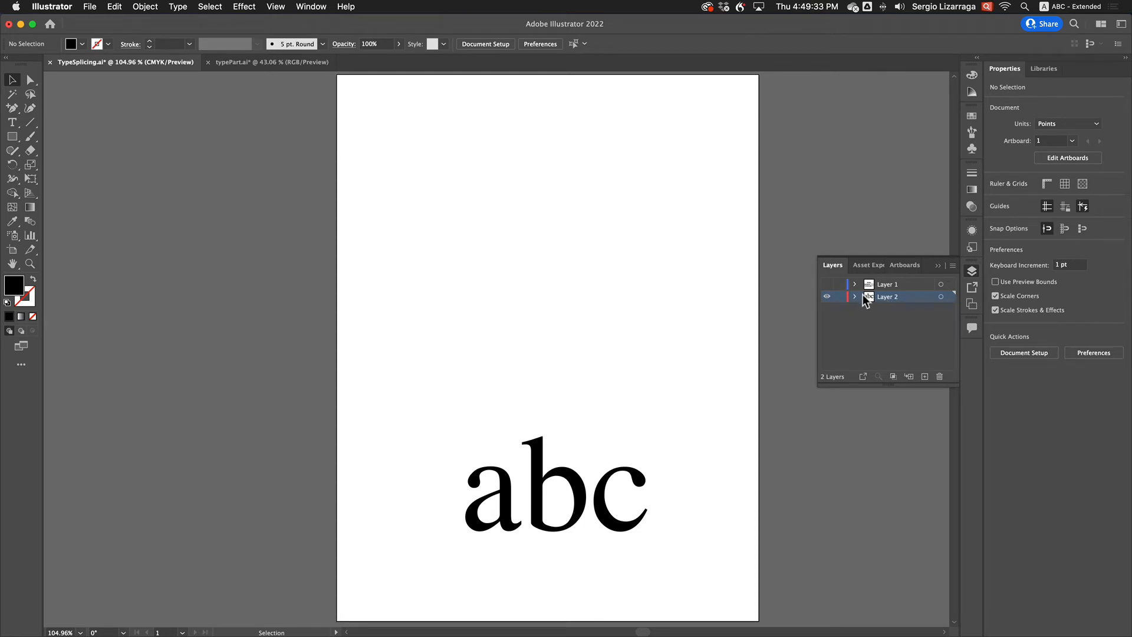
{"action": "key", "text": "F7"}
- Convert the large abc text at the lower part of the page to vector outlines
{"action": "left_click_drag", "start_coordinate": [610, 540], "coordinate": [707, 591]}
{"action": "key", "text": "super"}
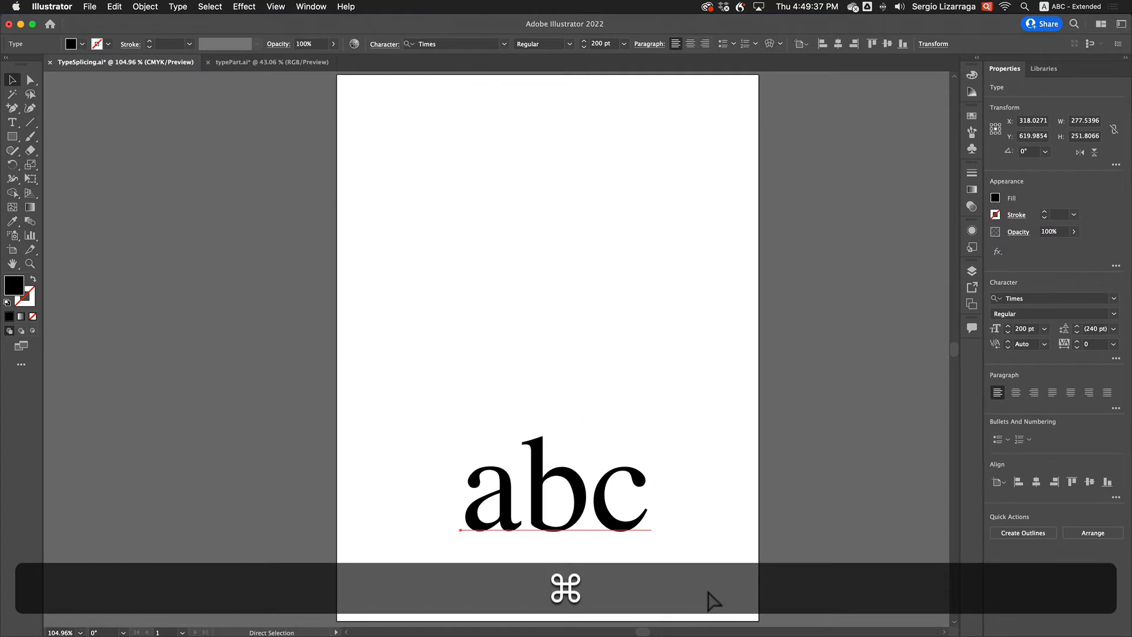
{"action": "key", "text": "shift"}
{"action": "key", "text": "shift+super+o"}
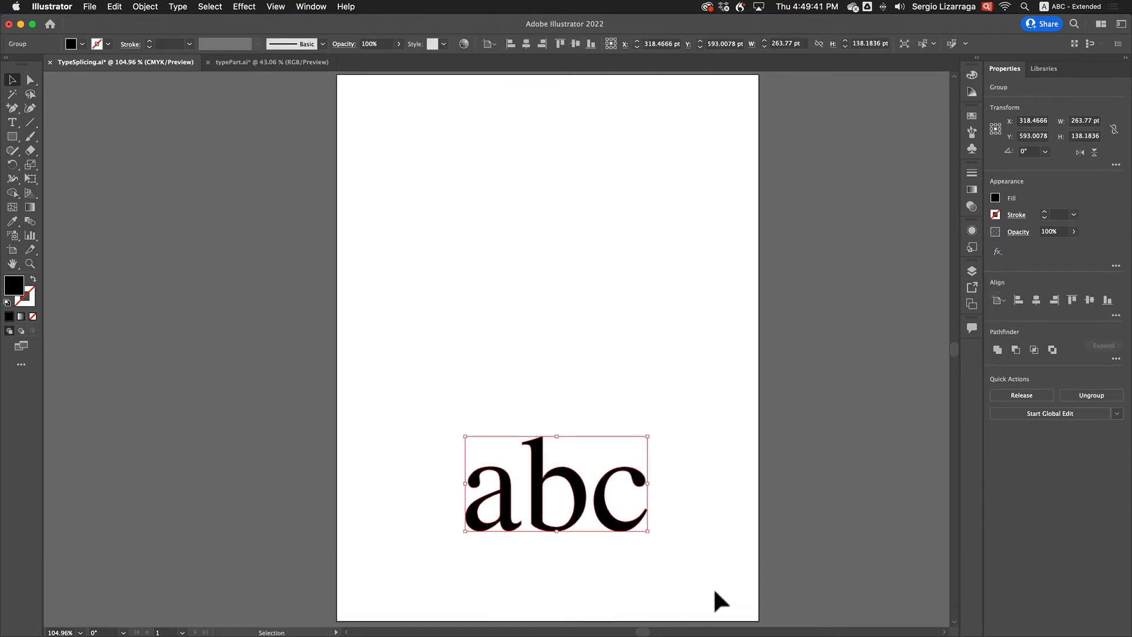
- Copy the outlined letter a from the abc group, paste it as a separate shape, and place it centred above the word
{"action": "key", "text": "a"}
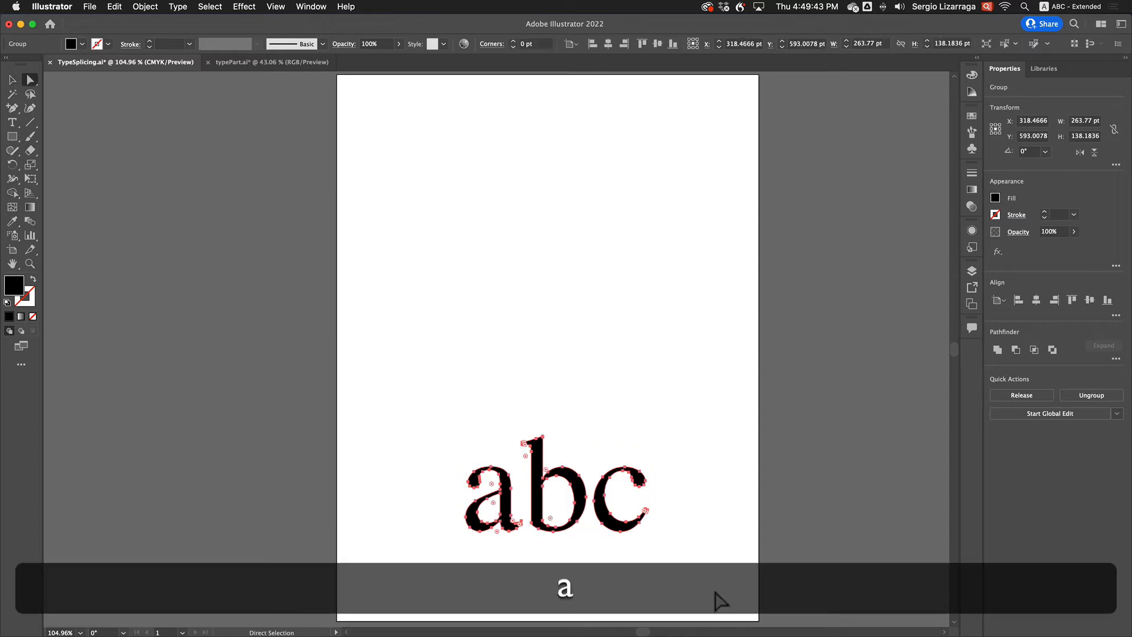
{"action": "left_click_drag", "start_coordinate": [431, 455], "coordinate": [524, 554]}
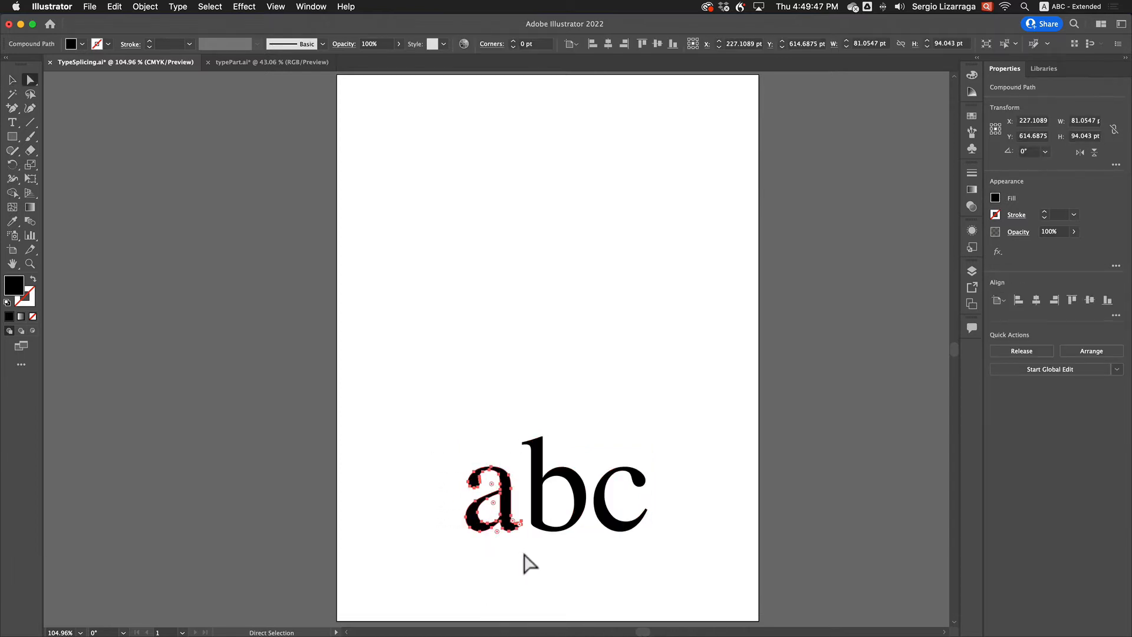
{"action": "key", "text": "super+c"}
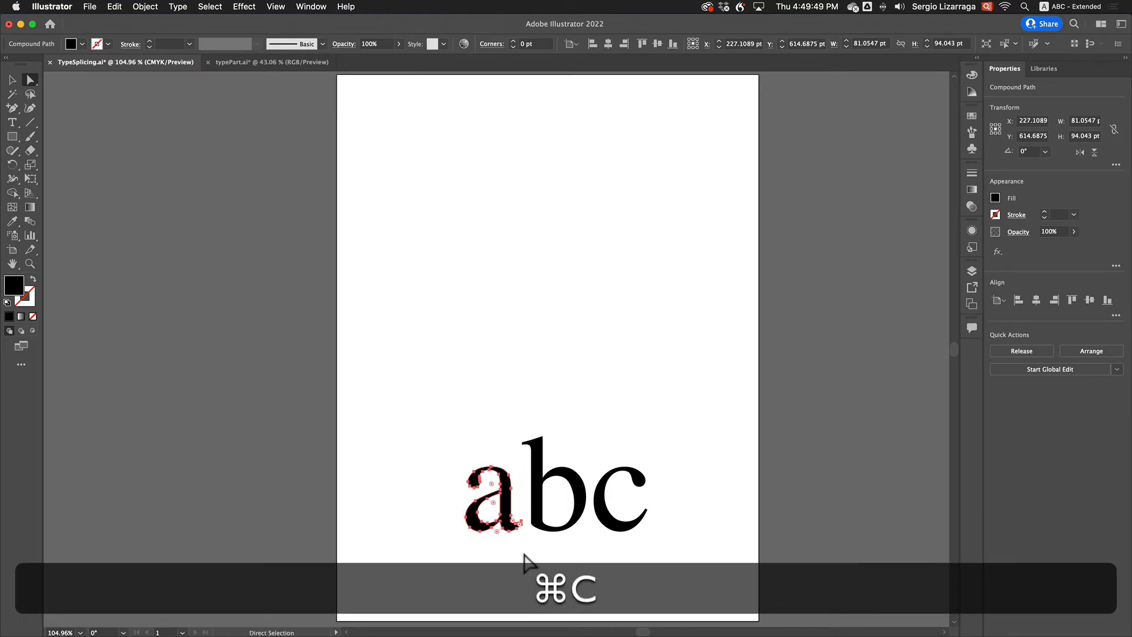
{"action": "left_click", "coordinate": [526, 562]}
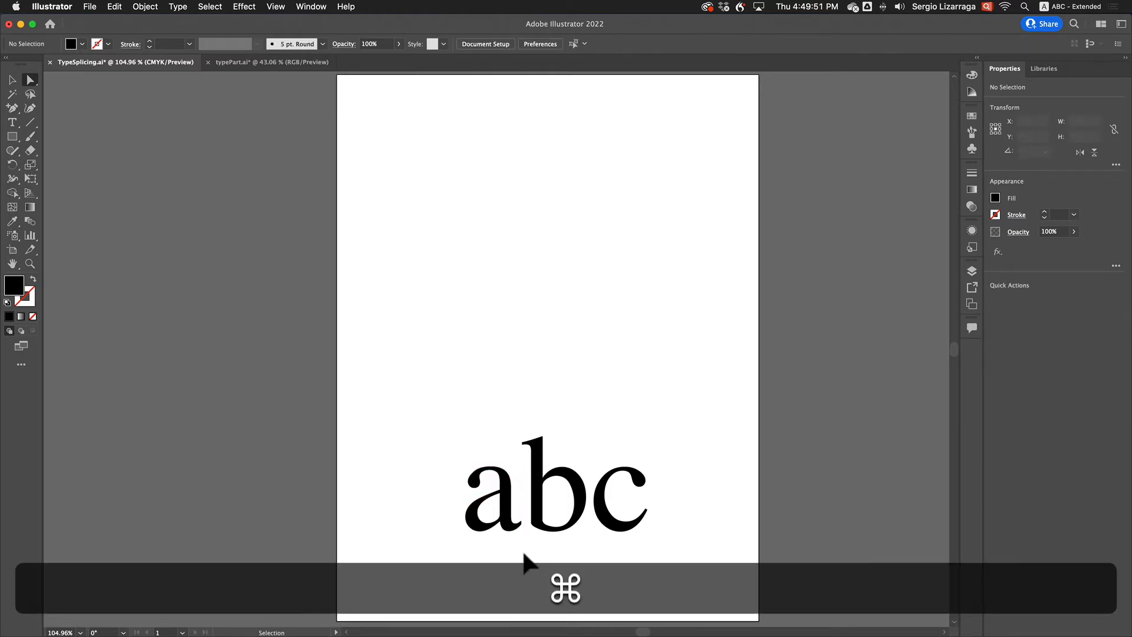
{"action": "key", "text": "super+v"}
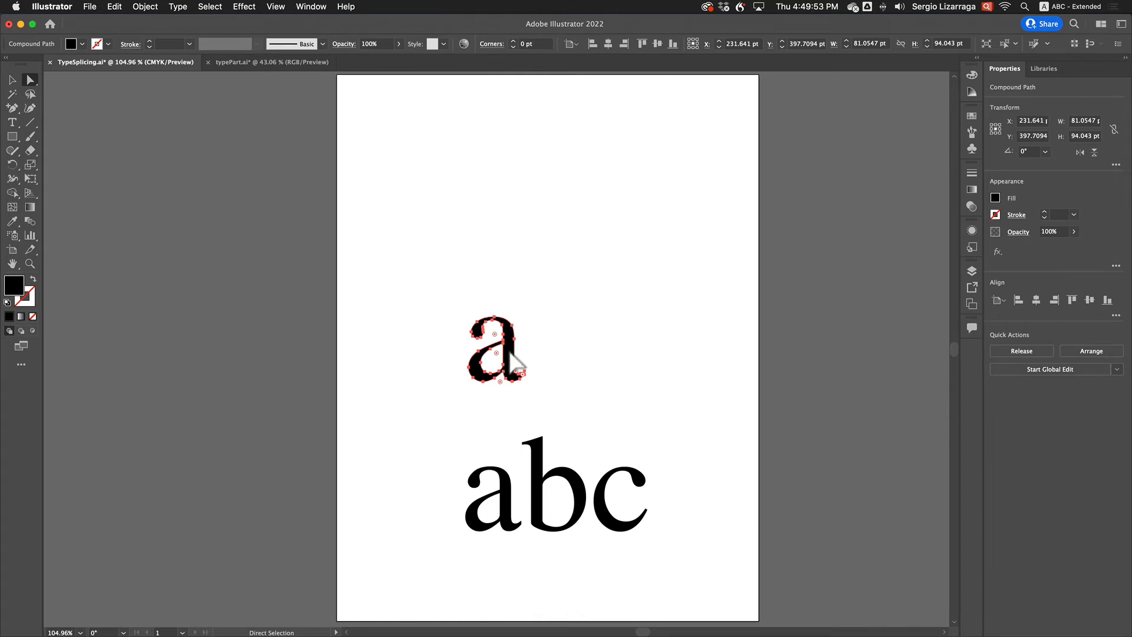
{"action": "left_click_drag", "start_coordinate": [511, 357], "coordinate": [560, 305]}
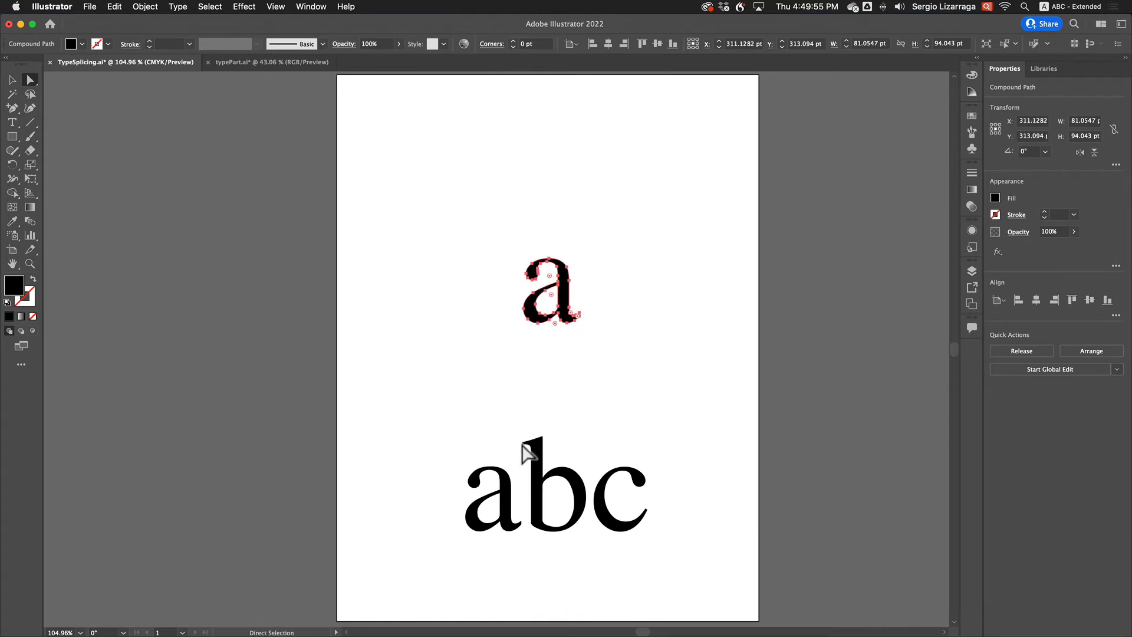
- Try duplicating the grouped letter a directly, check how the duplicate selects compared with the pasted a, and undo the duplicate
{"action": "left_click_drag", "start_coordinate": [435, 439], "coordinate": [463, 388]}
{"action": "key", "text": "alt"}
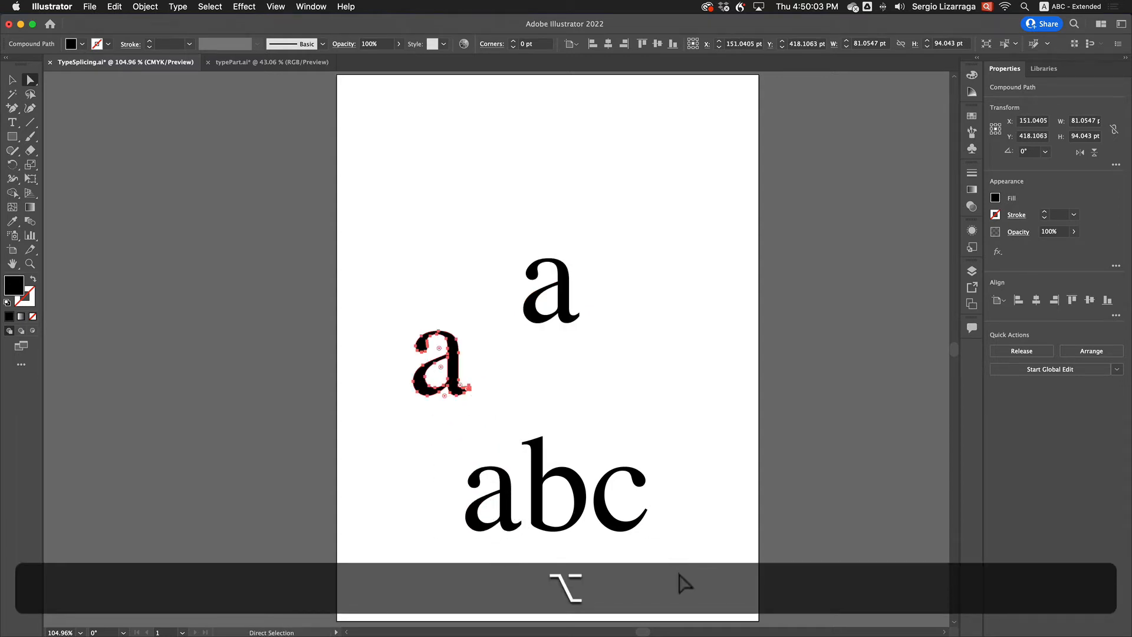
{"action": "key", "text": "v"}
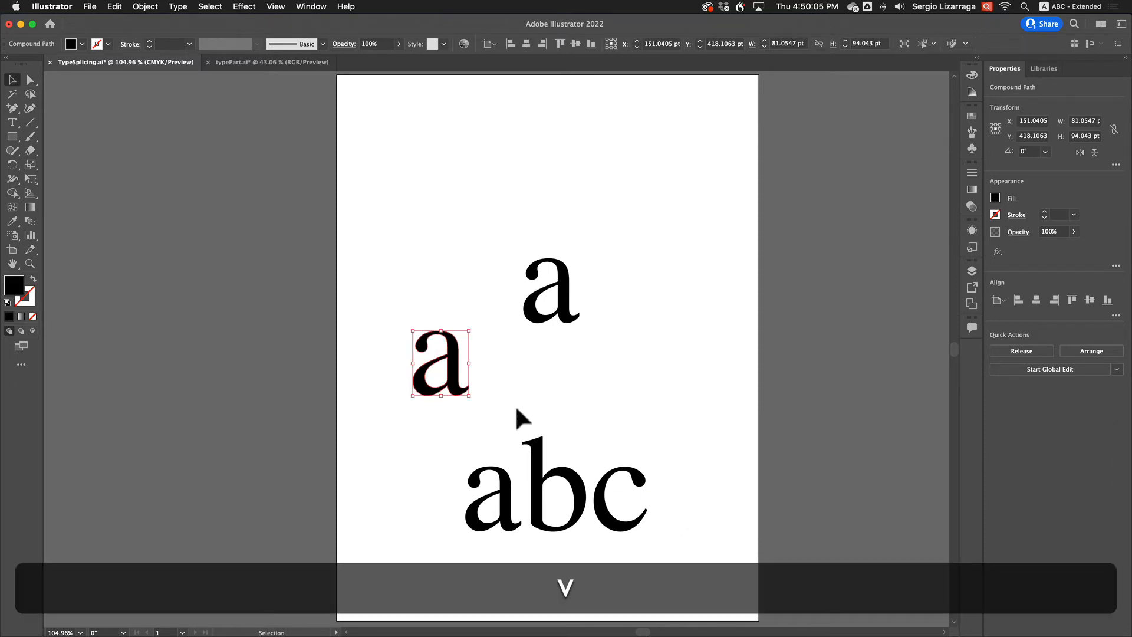
{"action": "left_click", "coordinate": [417, 459]}
{"action": "left_click", "coordinate": [459, 389]}
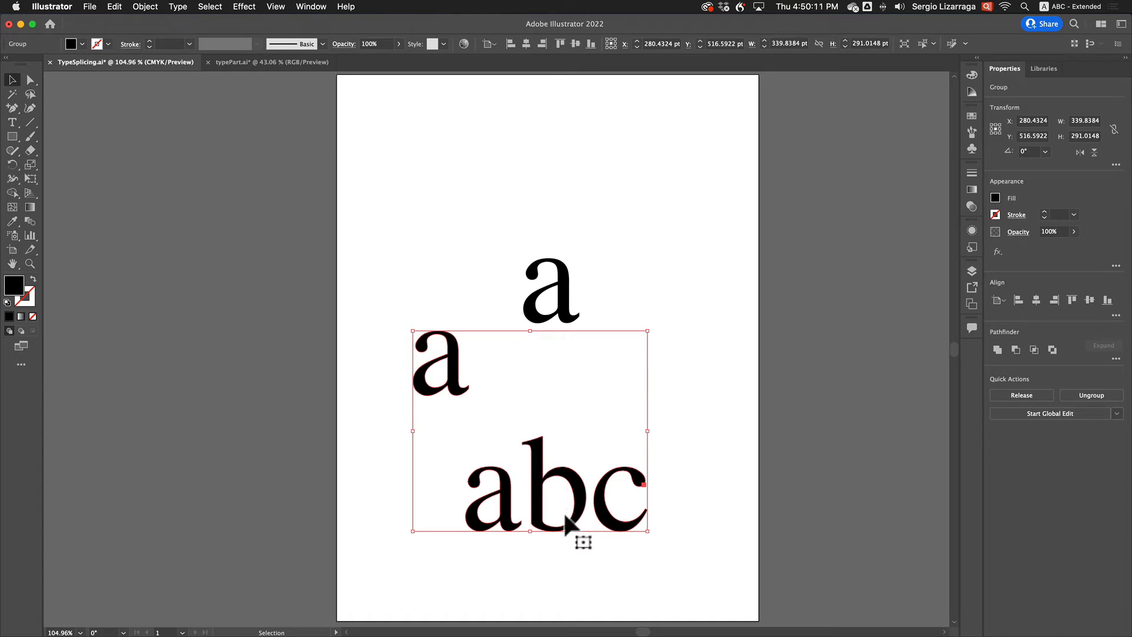
{"action": "left_click", "coordinate": [398, 469]}
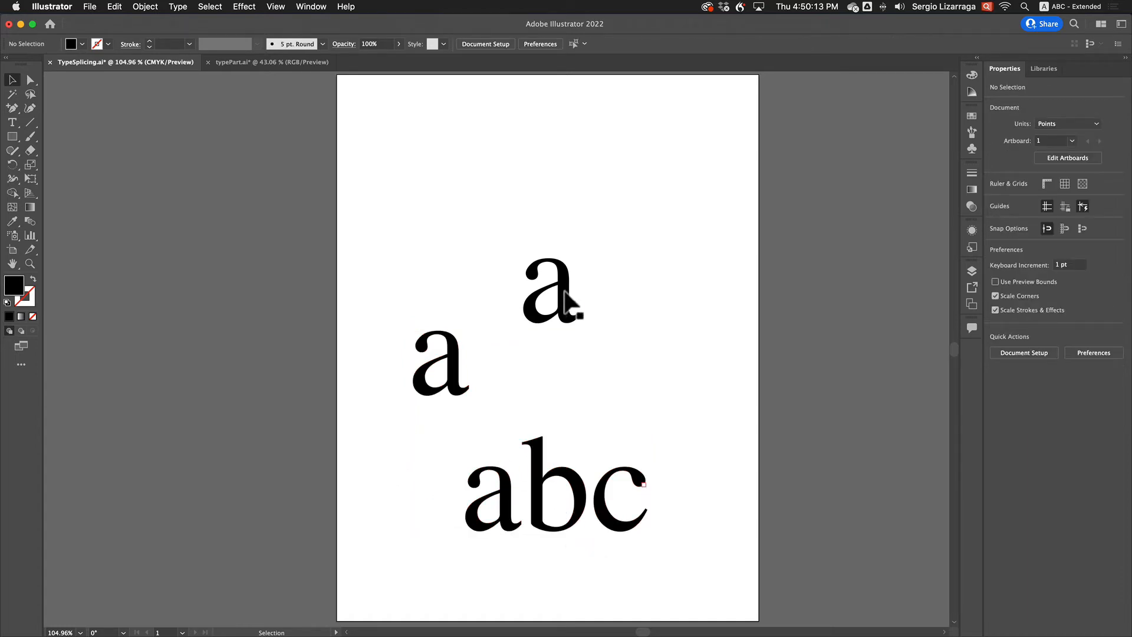
{"action": "left_click", "coordinate": [571, 314]}
{"action": "left_click", "coordinate": [460, 355]}
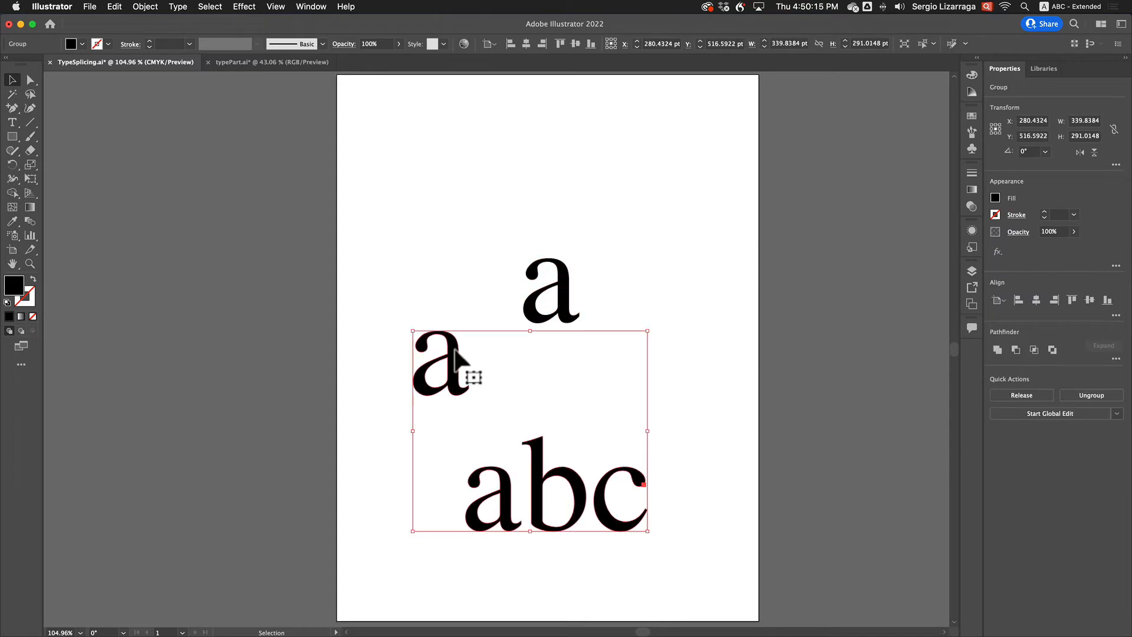
{"action": "key", "text": "super+z"}
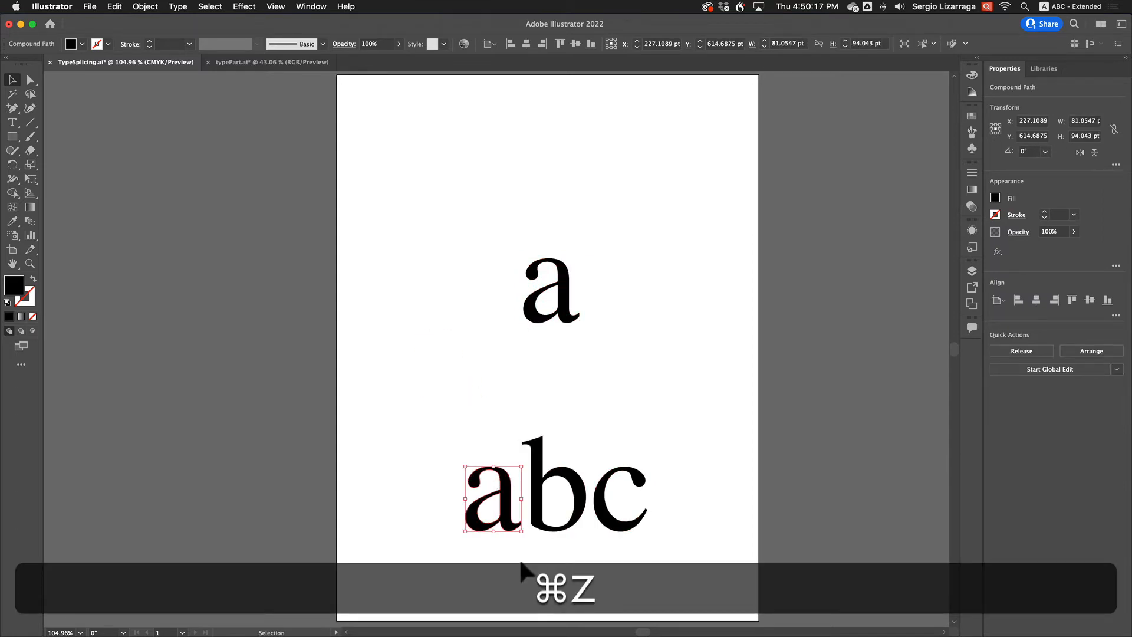
{"action": "left_click", "coordinate": [522, 569], "text": "super"}
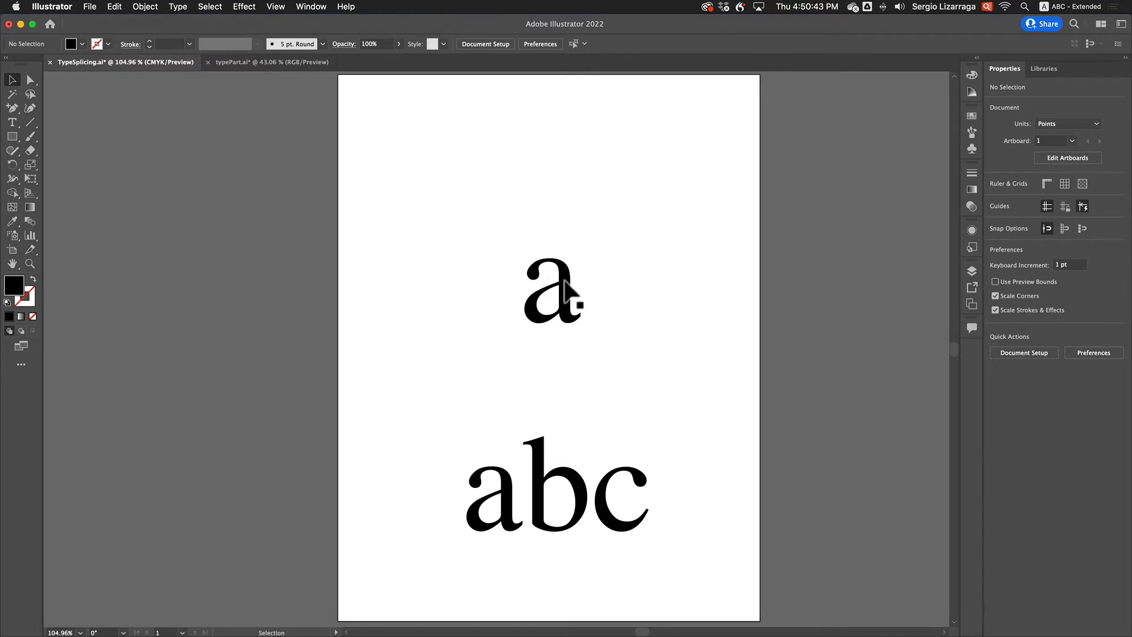
- Display the artwork in outline mode and select the pasted letter a up close with all its anchor points showing
{"action": "key", "text": "super+y"}
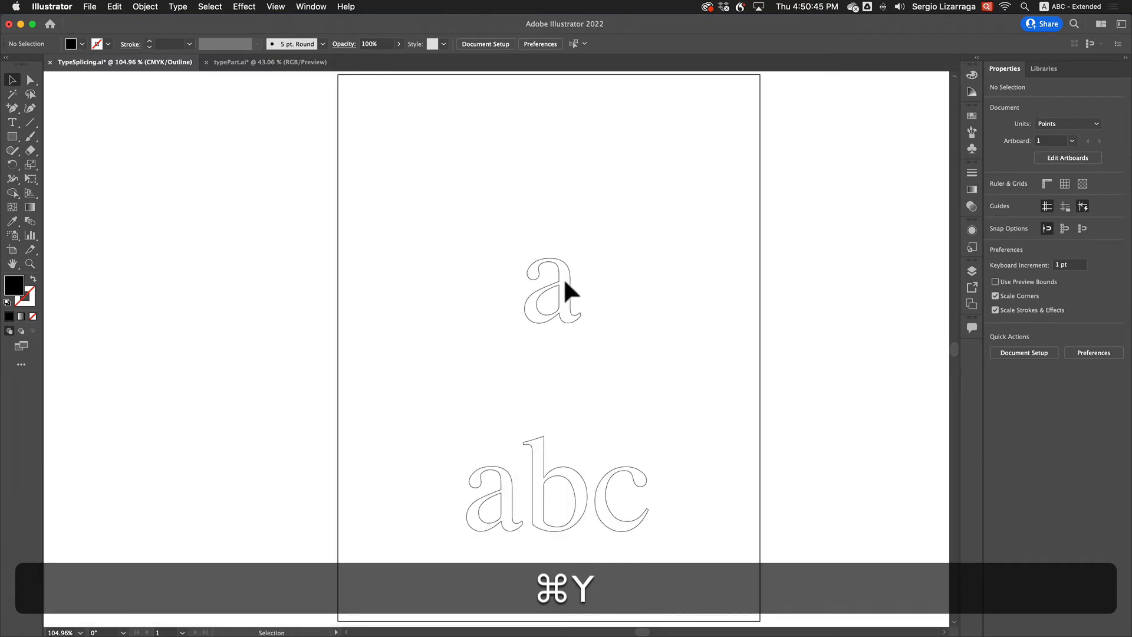
{"action": "key", "text": "space"}
{"action": "left_click_drag", "start_coordinate": [508, 252], "coordinate": [567, 342]}
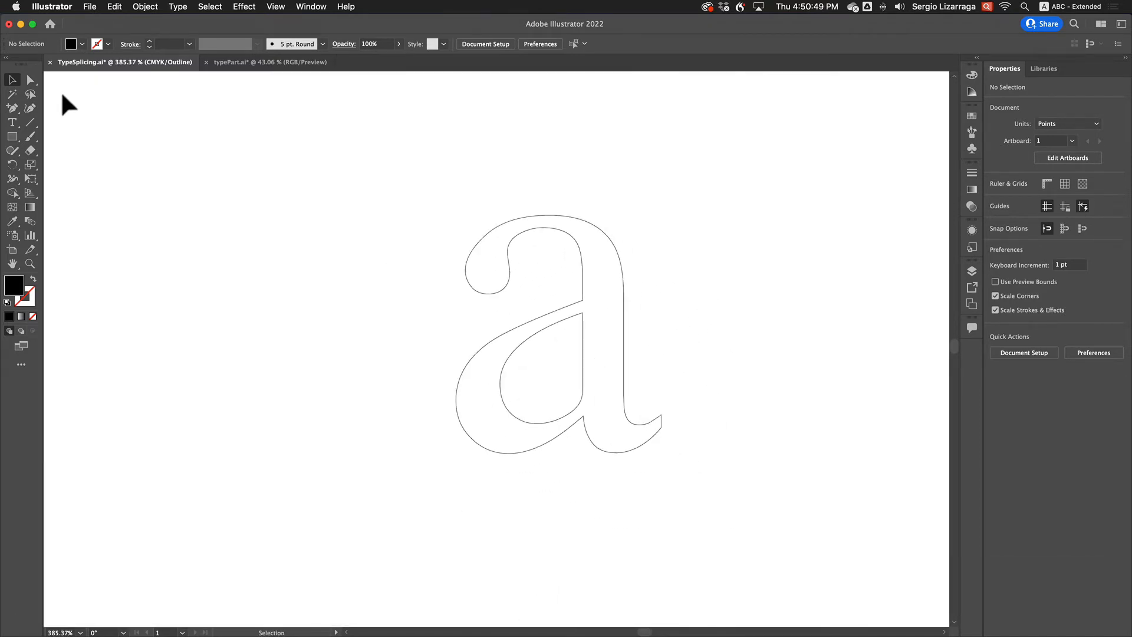
{"action": "key", "text": "a"}
{"action": "left_click_drag", "start_coordinate": [394, 168], "coordinate": [734, 516]}
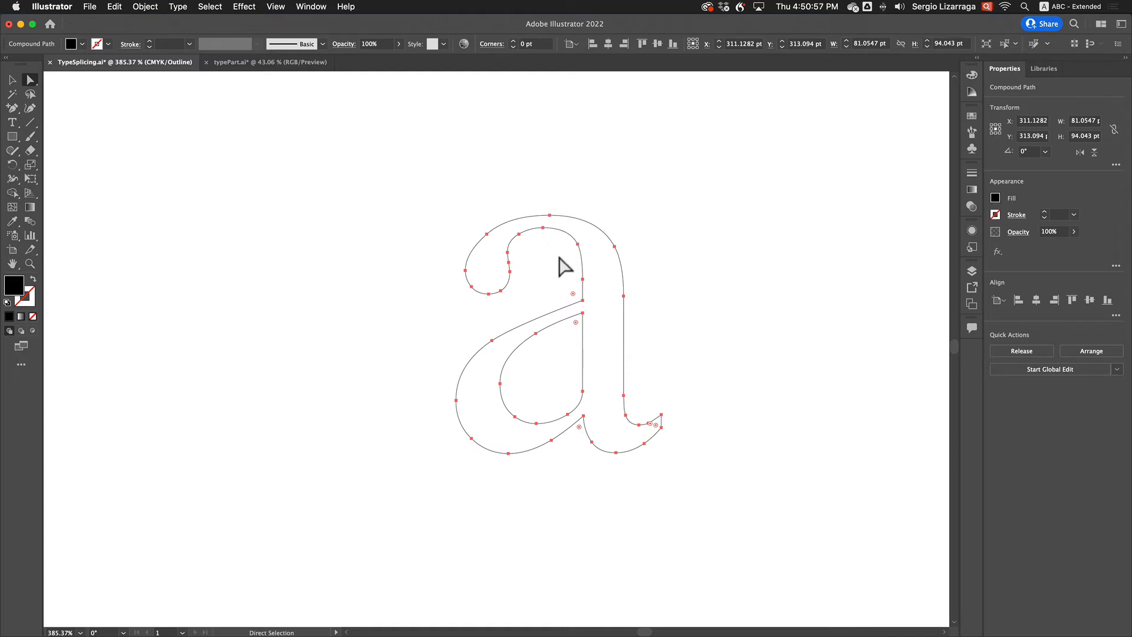
- Delete the stem, bowl and tail anchor points of the pasted a, keeping only its upper-left teardrop terminal
{"action": "left_click_drag", "start_coordinate": [562, 190], "coordinate": [700, 491]}
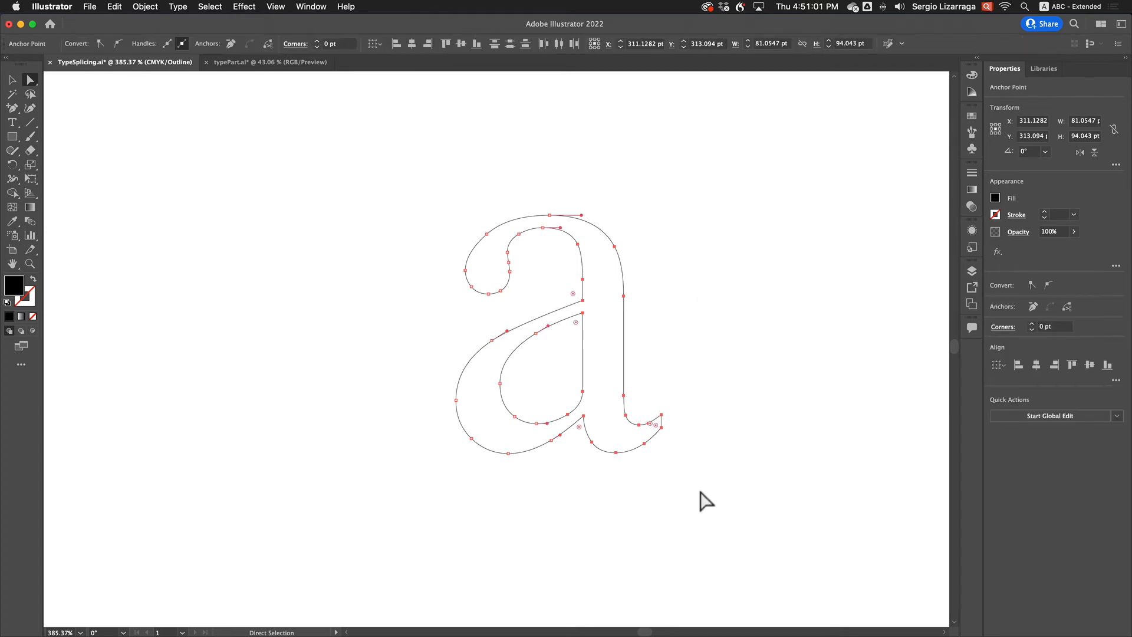
{"action": "key", "text": "BackSpace"}
{"action": "left_click_drag", "start_coordinate": [429, 323], "coordinate": [590, 510]}
{"action": "key", "text": "BackSpace"}
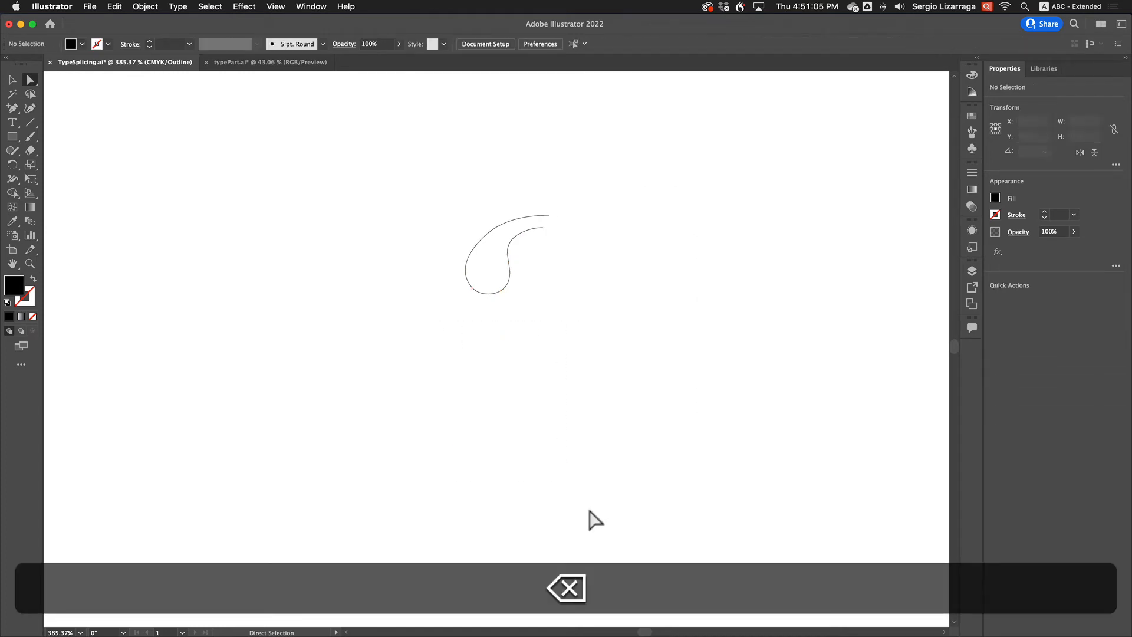
- Duplicate the teardrop terminal rotated by 180° and snap the duplicate's open ends onto the original's open ends
{"action": "left_click_drag", "start_coordinate": [431, 174], "coordinate": [604, 359]}
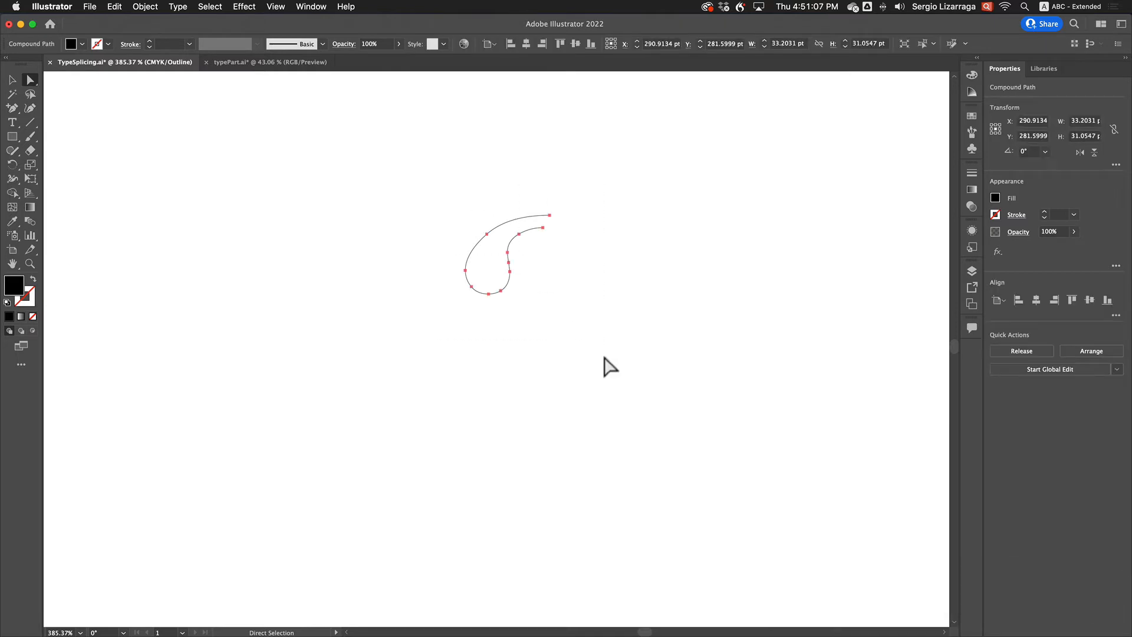
{"action": "left_click", "coordinate": [12, 165]}
{"action": "left_click", "coordinate": [564, 225]}
{"action": "left_click_drag", "start_coordinate": [470, 287], "coordinate": [662, 207]}
{"action": "key", "text": "alt"}
{"action": "left_click", "coordinate": [30, 81]}
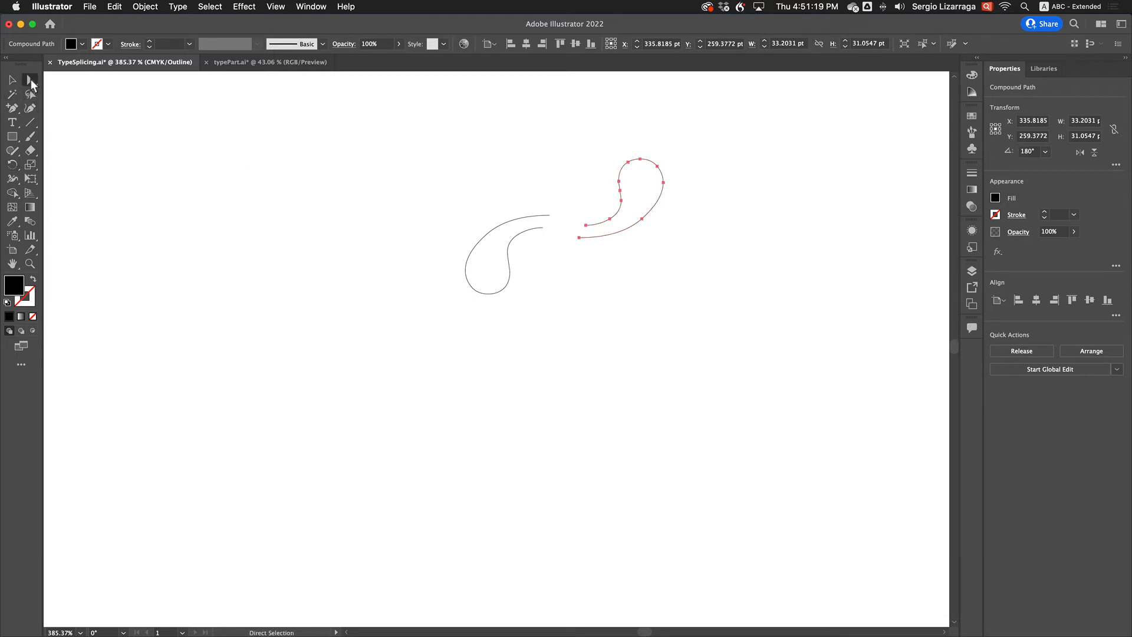
{"action": "left_click_drag", "start_coordinate": [585, 224], "coordinate": [552, 217]}
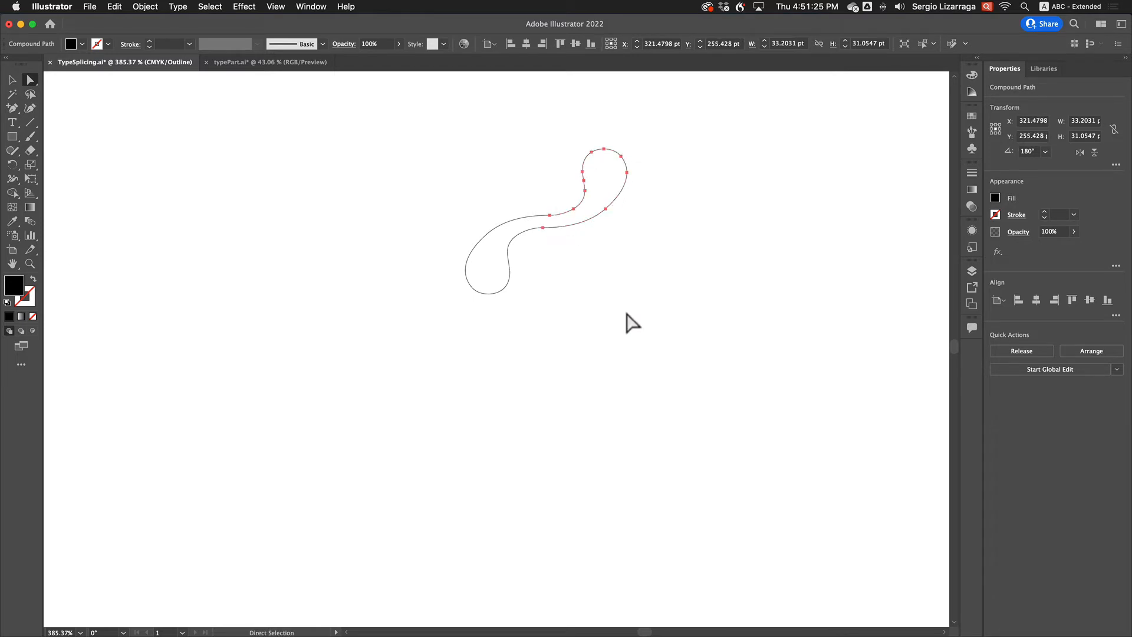
- Unite the two teardrop halves into a single closed path with the Pathfinder
{"action": "scroll", "coordinate": [633, 323], "scroll_direction": "right", "scroll_amount": 4}
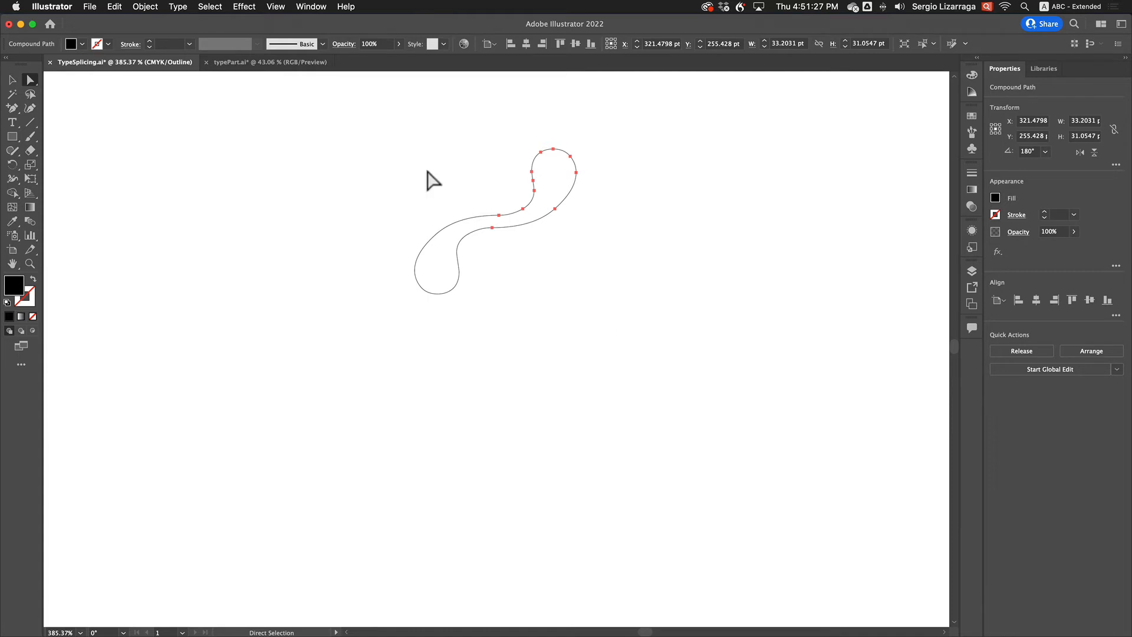
{"action": "left_click", "coordinate": [312, 7]}
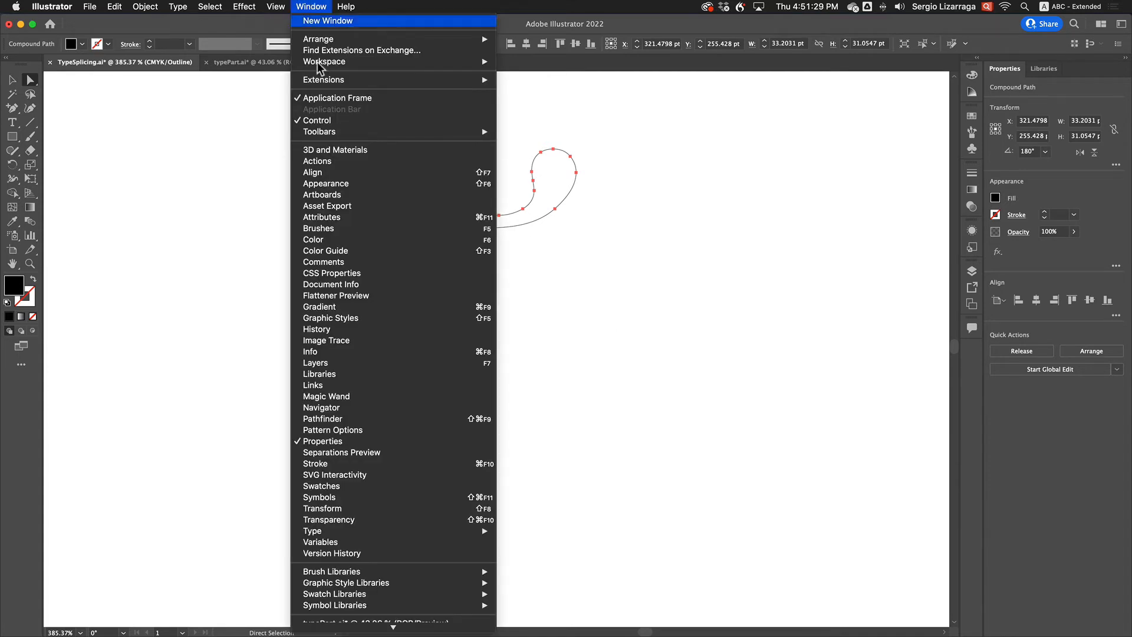
{"action": "left_click", "coordinate": [437, 419]}
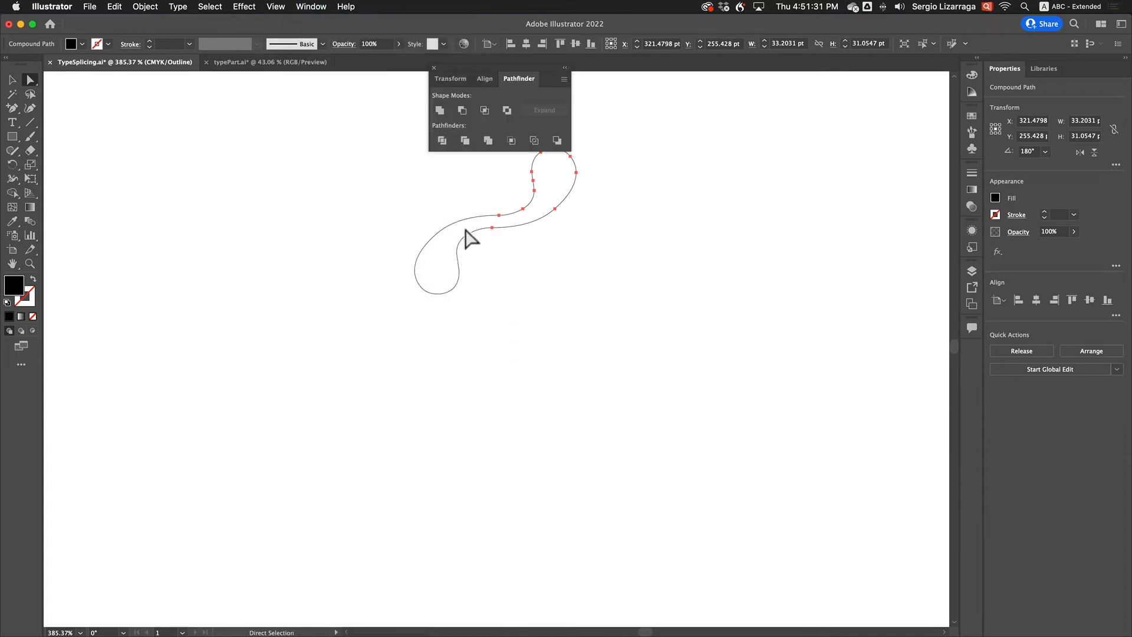
{"action": "left_click_drag", "start_coordinate": [363, 152], "coordinate": [631, 351]}
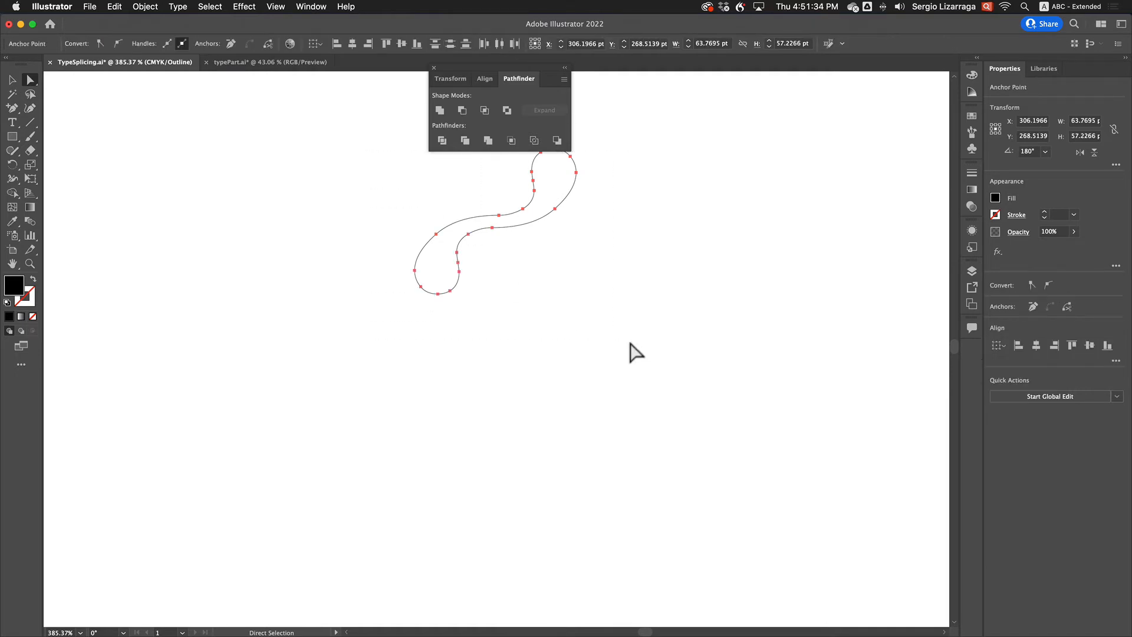
{"action": "left_click", "coordinate": [440, 110]}
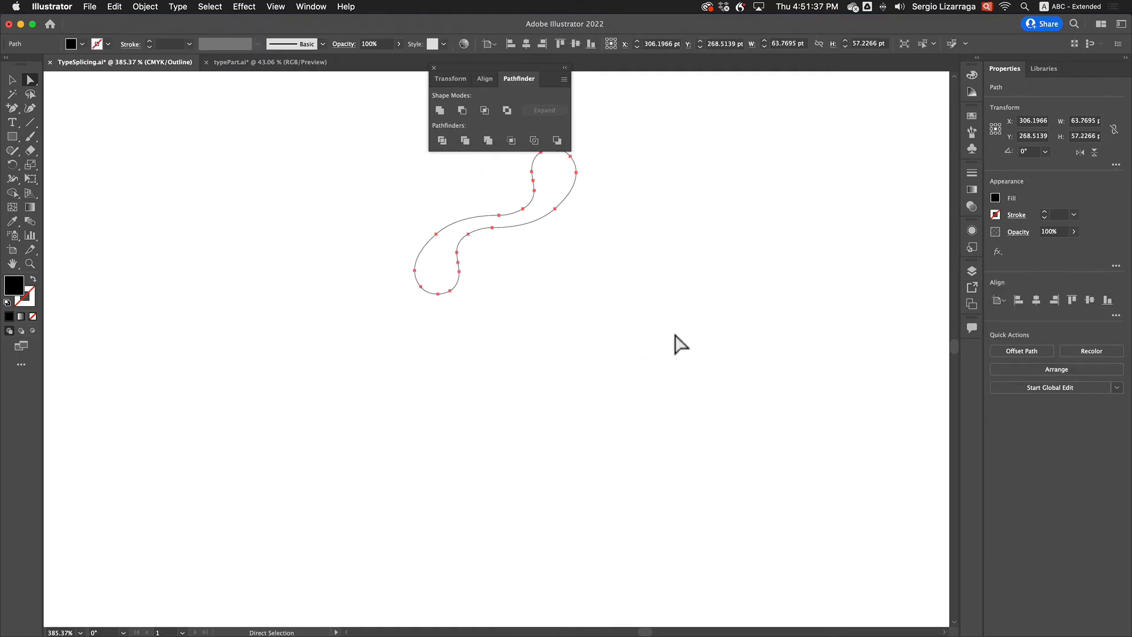
{"action": "left_click", "coordinate": [561, 275]}
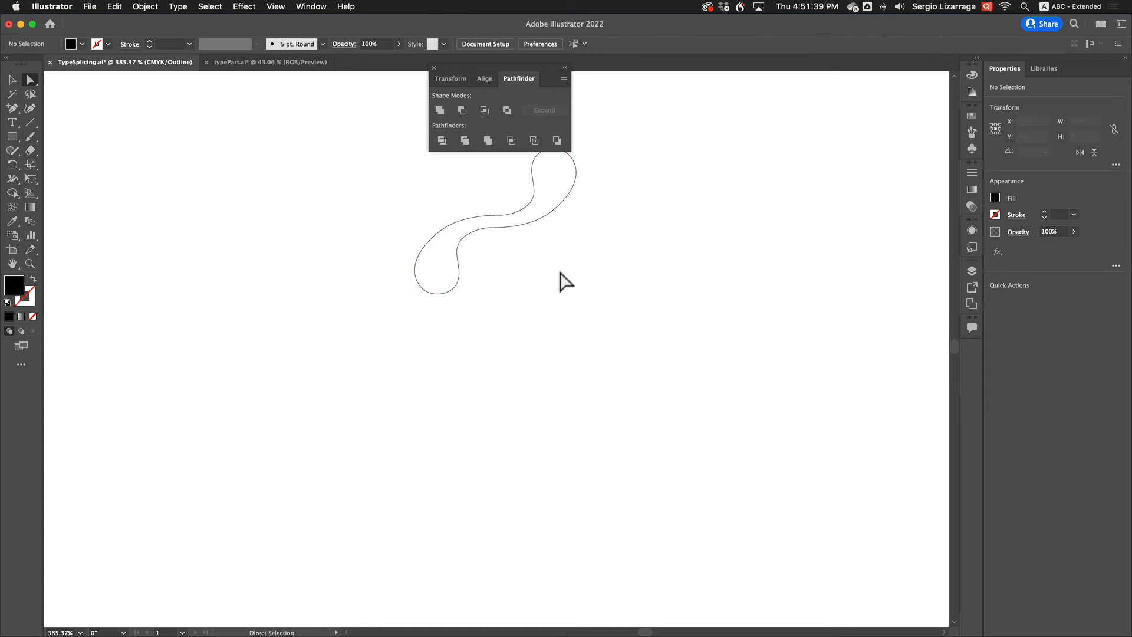
- Try moving the lower middle anchor point of the united S-shape downward, and undo the move
{"action": "left_click", "coordinate": [499, 228]}
{"action": "left_click", "coordinate": [492, 228]}
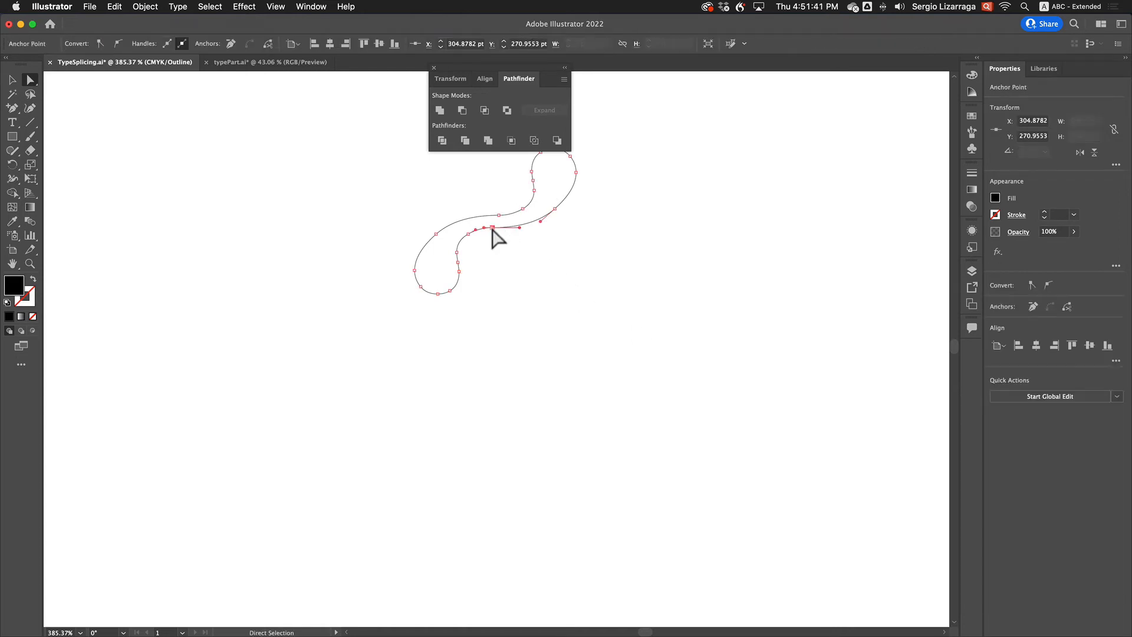
{"action": "left_click_drag", "start_coordinate": [492, 228], "coordinate": [495, 249]}
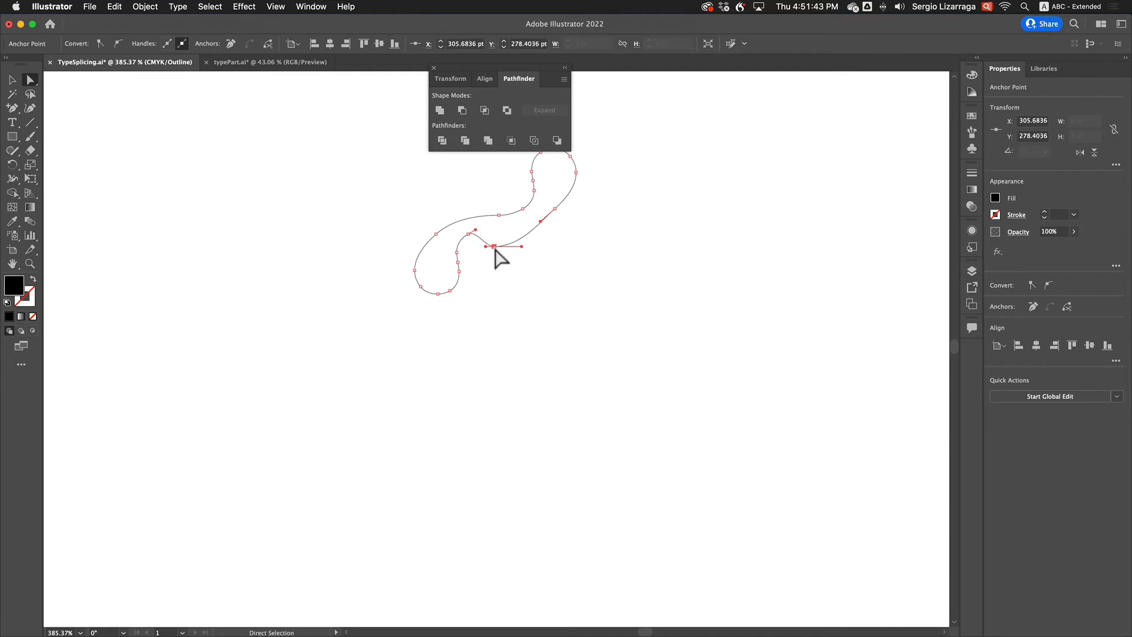
{"action": "key", "text": "super+z"}
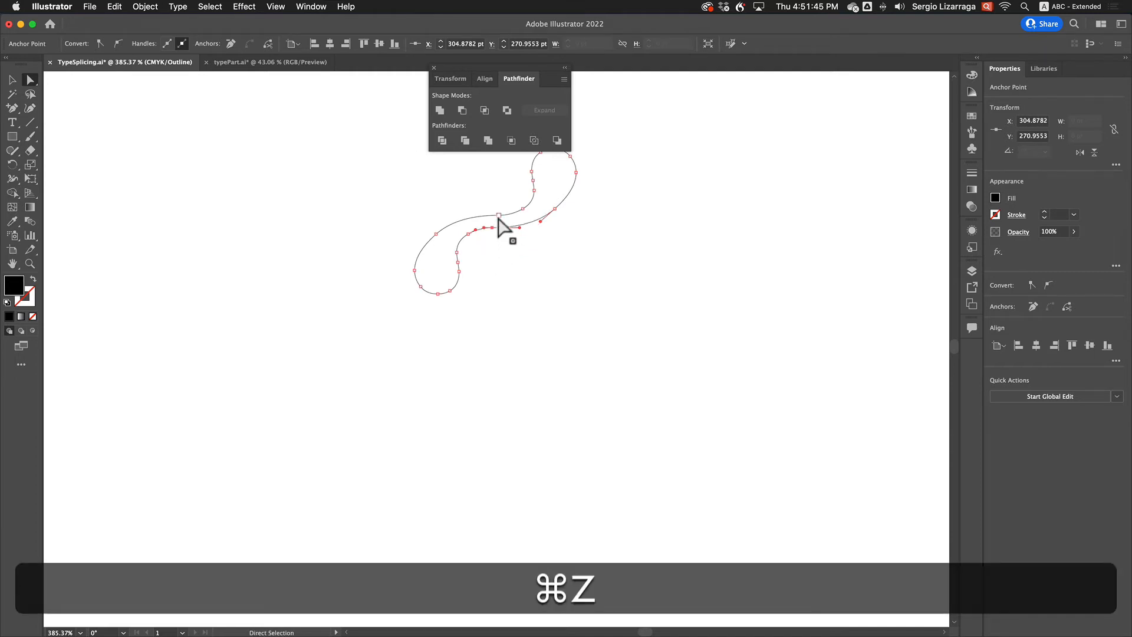
- Move the upper middle anchor point of the united S-shape slightly upward
{"action": "left_click_drag", "start_coordinate": [499, 217], "coordinate": [499, 205]}
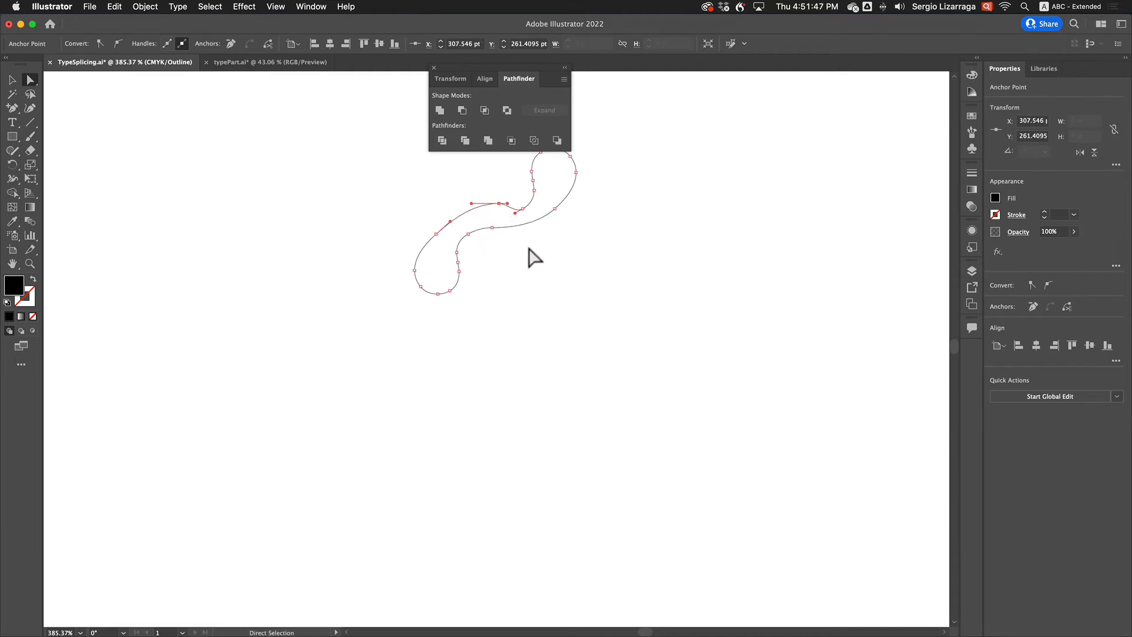
- Undo the last anchor point move on the S-shape, switch from outline to preview display, and select the whole shape
{"action": "key", "text": "super+z"}
{"action": "left_click", "coordinate": [560, 300]}
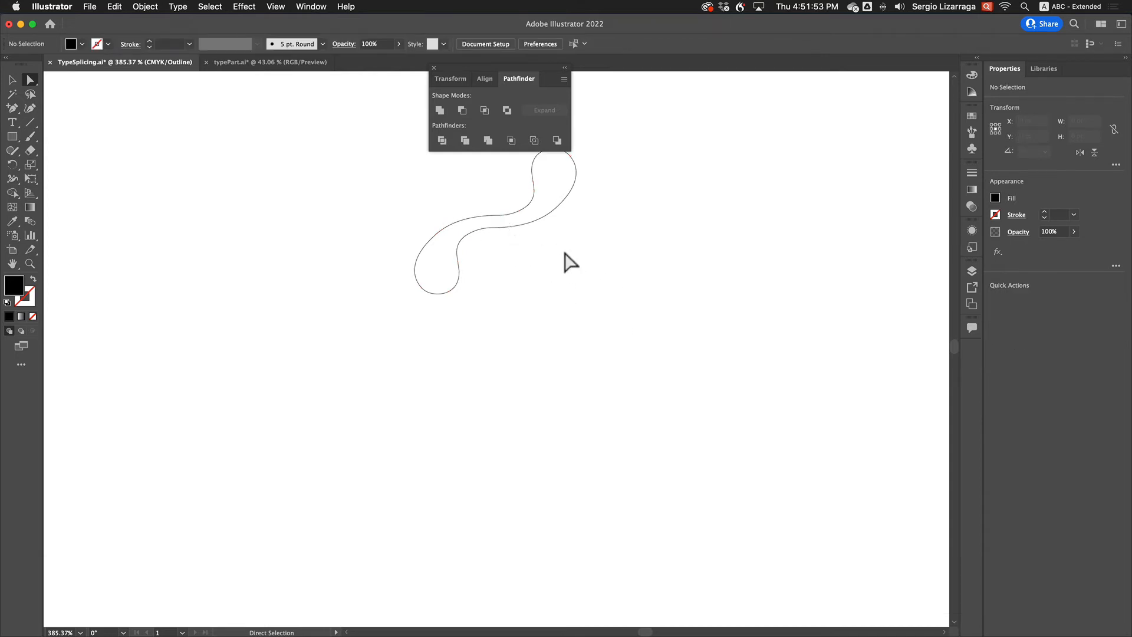
{"action": "left_click", "coordinate": [434, 68]}
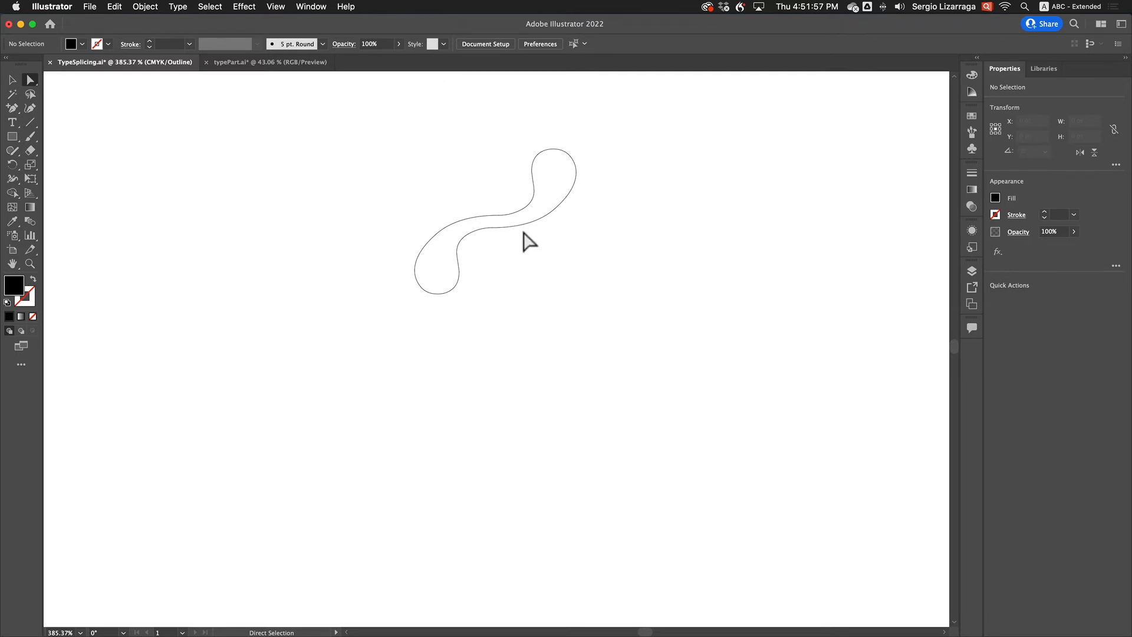
{"action": "key", "text": "super+0"}
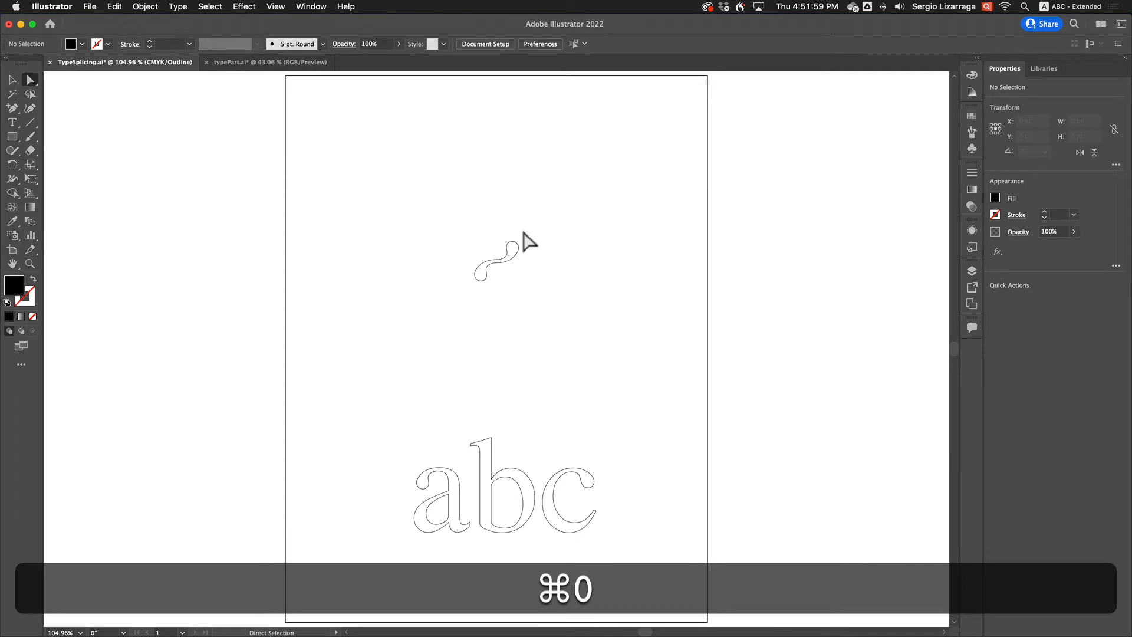
{"action": "key", "text": "super+y"}
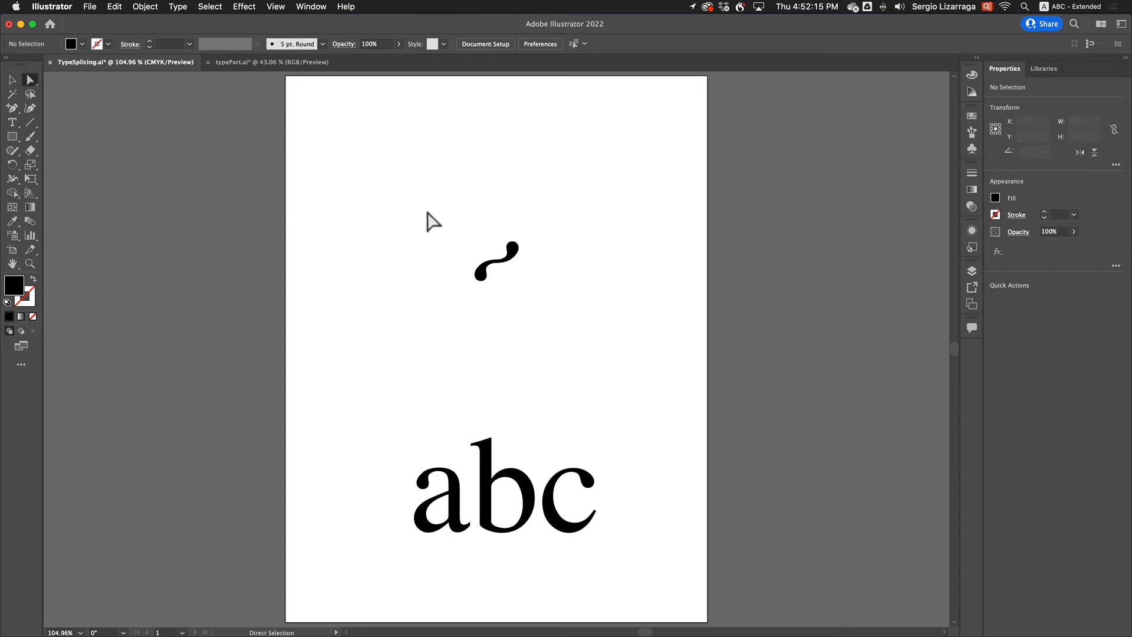
{"action": "left_click_drag", "start_coordinate": [429, 210], "coordinate": [597, 356]}
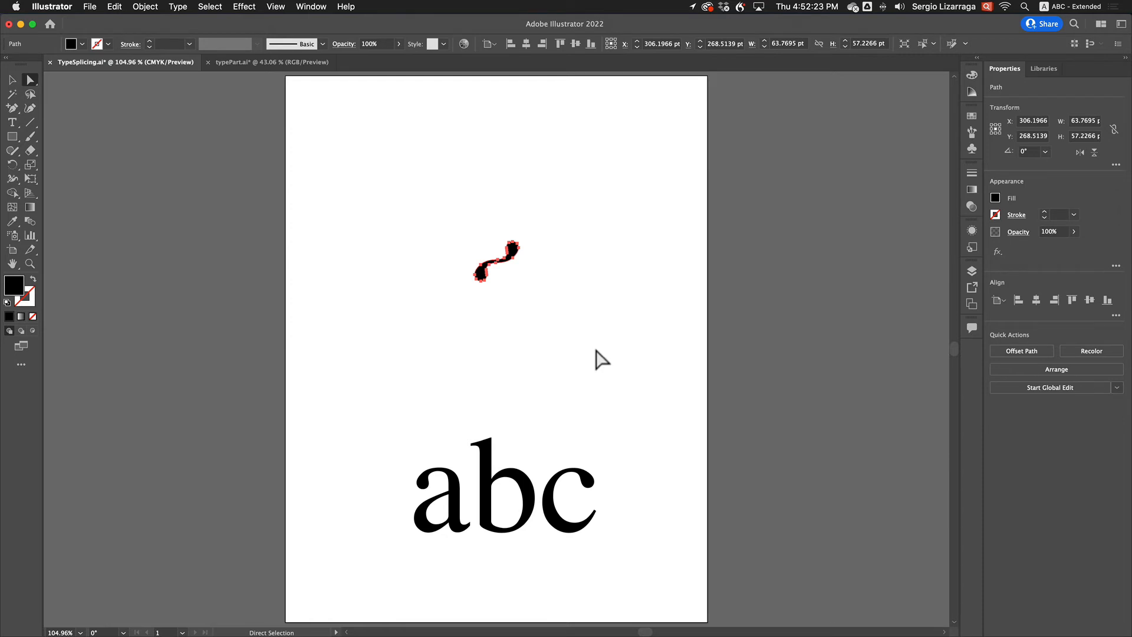
{"action": "key", "text": "F8"}
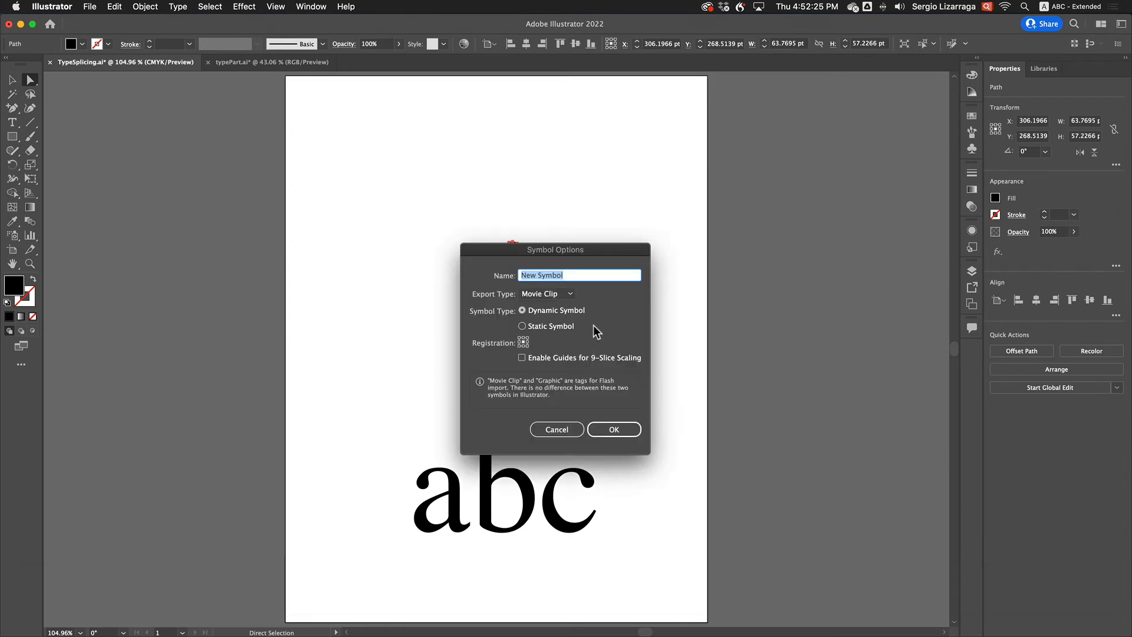
{"action": "left_click", "coordinate": [568, 293]}
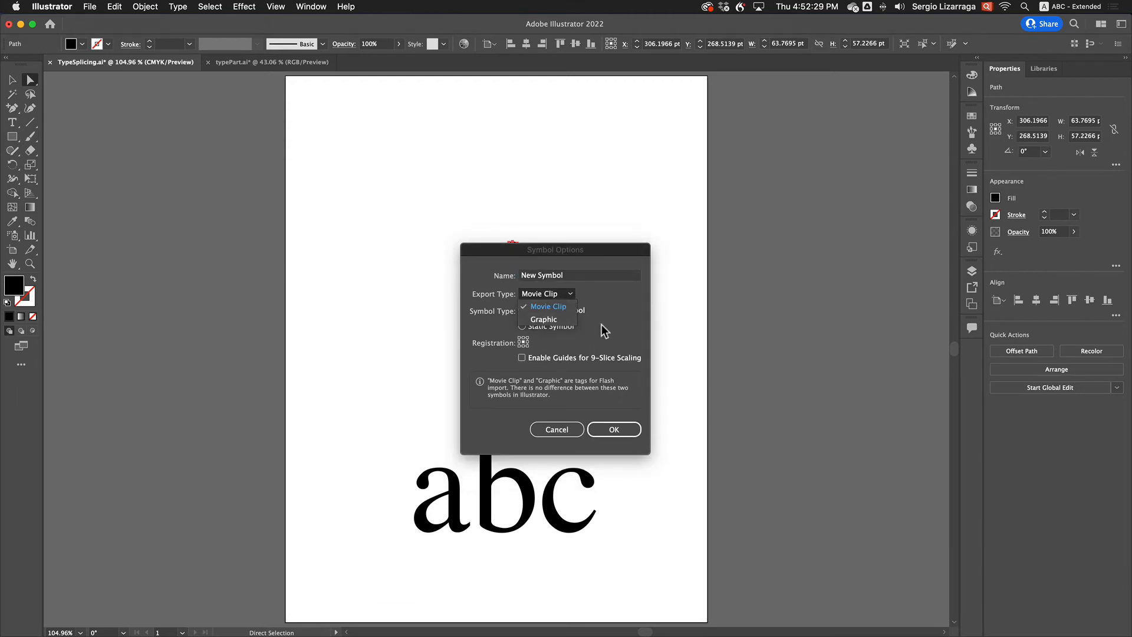
{"action": "left_click", "coordinate": [576, 431]}
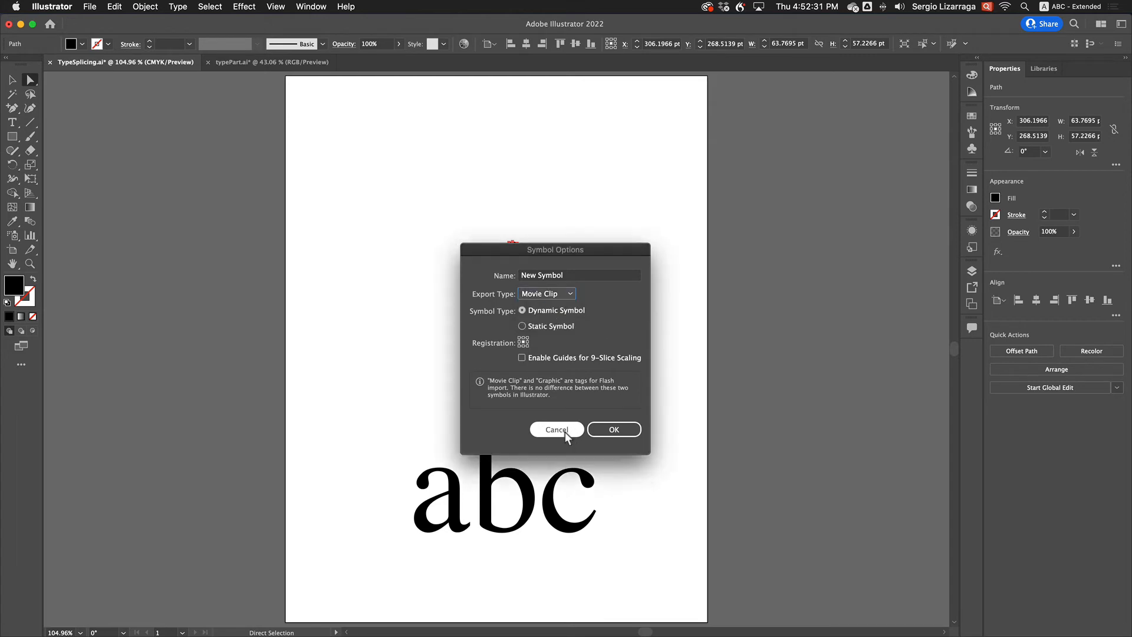
{"action": "left_click", "coordinate": [543, 429]}
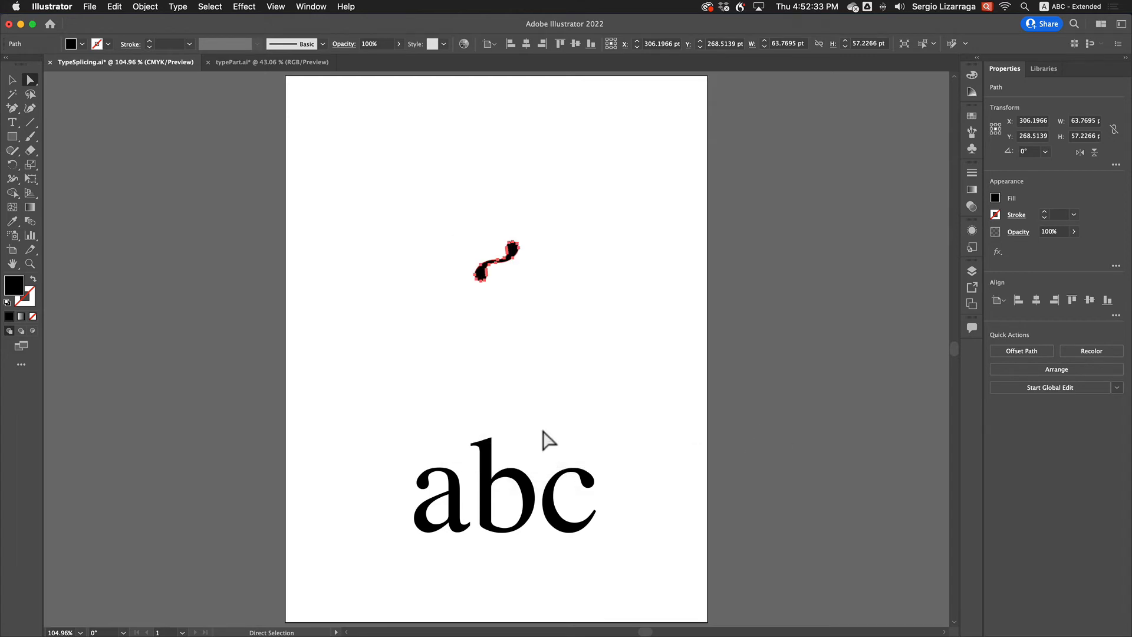
- Save the selected S-shape as a dynamic Movie Clip symbol named New Symbol
{"action": "left_click", "coordinate": [307, 6]}
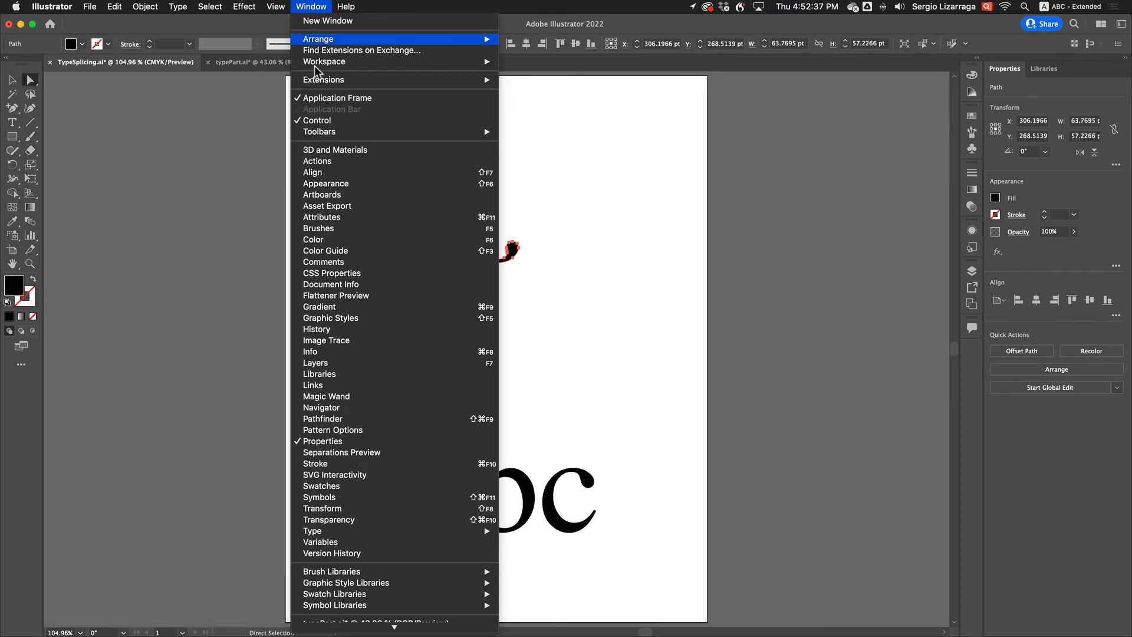
{"action": "left_click", "coordinate": [343, 501]}
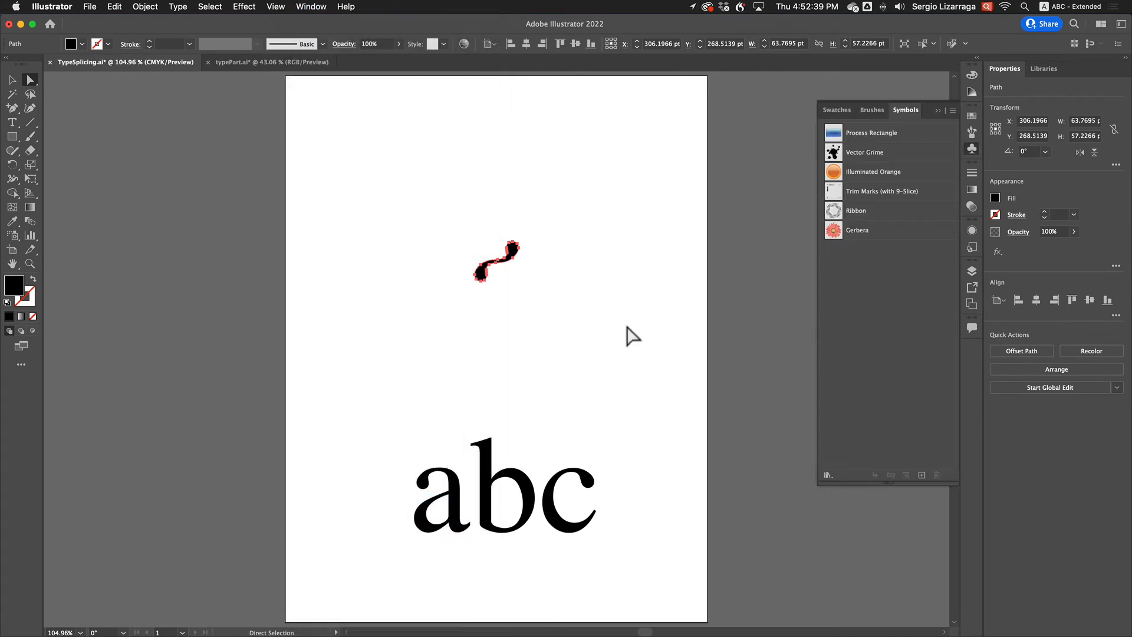
{"action": "left_click_drag", "start_coordinate": [514, 249], "coordinate": [903, 287]}
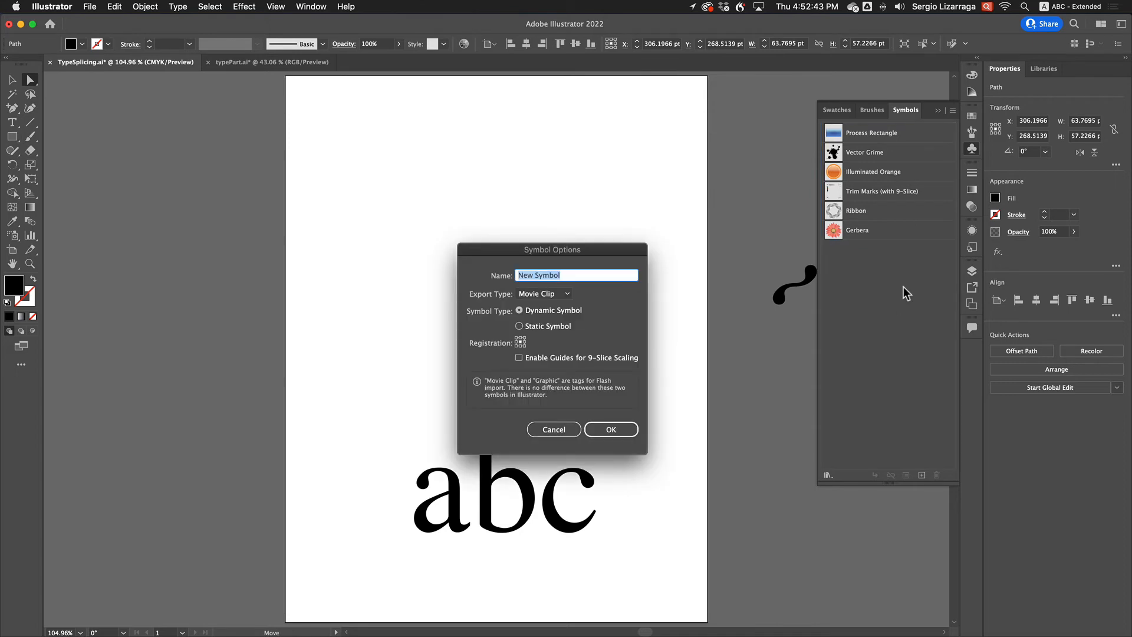
{"action": "left_click", "coordinate": [613, 429]}
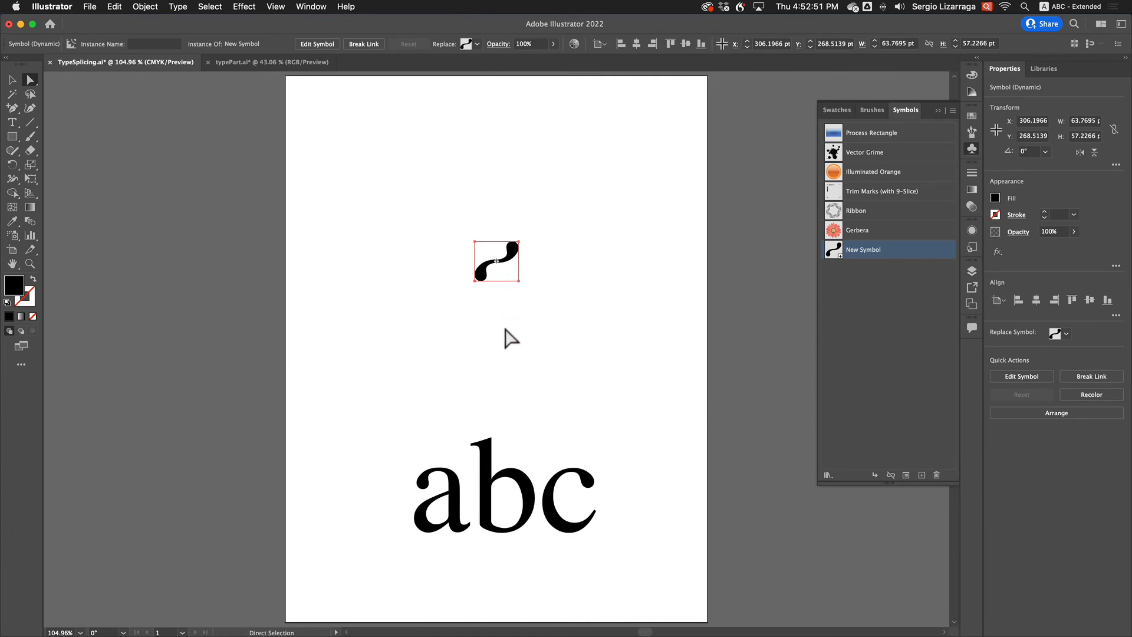
- Create a copy of the S-shape symbol rotated by 45° around a centre point just below the original
{"action": "left_click", "coordinate": [12, 166]}
{"action": "left_click_drag", "start_coordinate": [542, 258], "coordinate": [512, 245]}
{"action": "key", "text": "alt"}
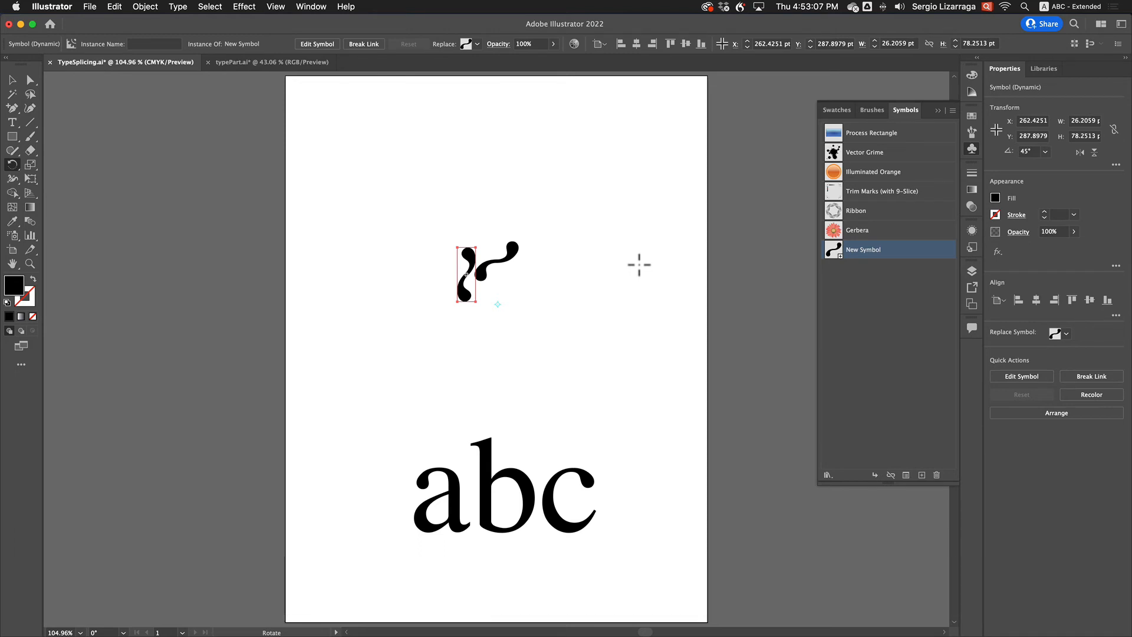
- Repeat the 45° rotated copy six more times to complete a ring of eight symbols, and clear the selection
{"action": "key", "text": "super"}
{"action": "key", "text": "super+d"}
{"action": "key", "text": "super+d"}
{"action": "key", "text": "super+d"}
{"action": "key", "text": "super+d"}
{"action": "key", "text": "super+d"}
{"action": "key", "text": "super+d"}
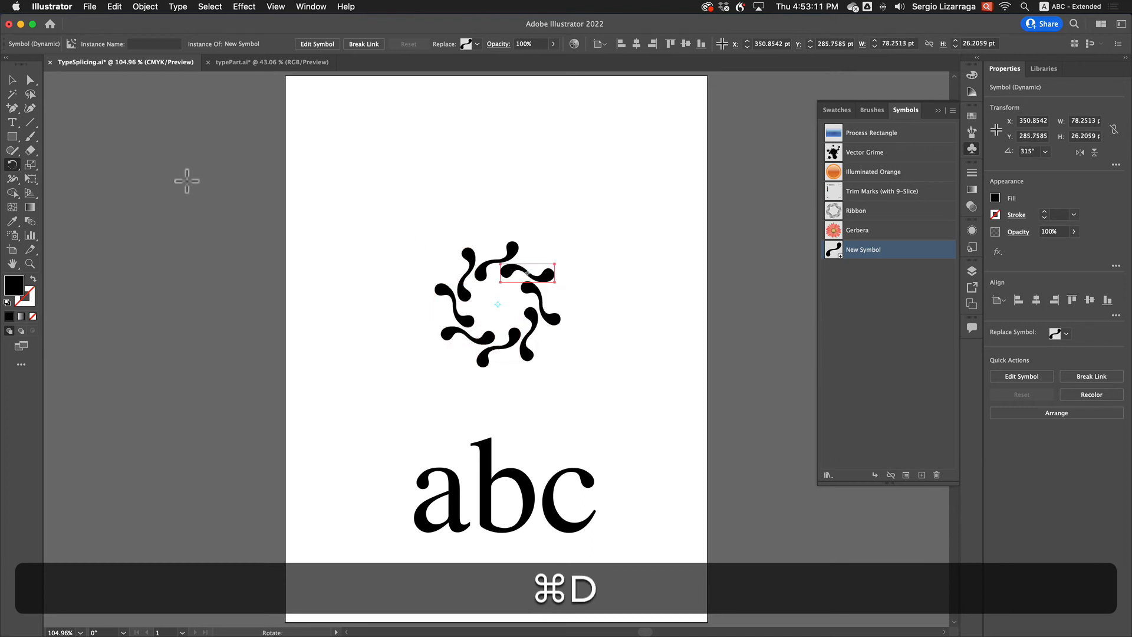
{"action": "key", "text": "v"}
{"action": "left_click", "coordinate": [253, 187]}
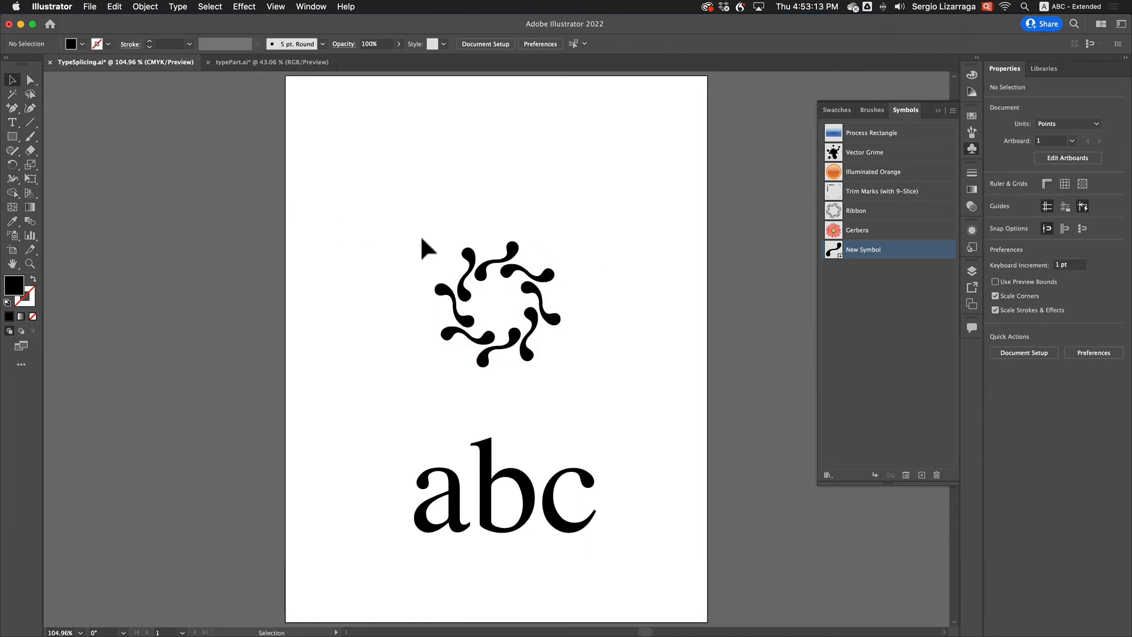
- Try moving the whole ring of symbols down to just above the letter c, and undo the move
{"action": "left_click_drag", "start_coordinate": [394, 216], "coordinate": [583, 382]}
{"action": "left_click_drag", "start_coordinate": [530, 353], "coordinate": [597, 437]}
{"action": "left_click", "coordinate": [444, 323]}
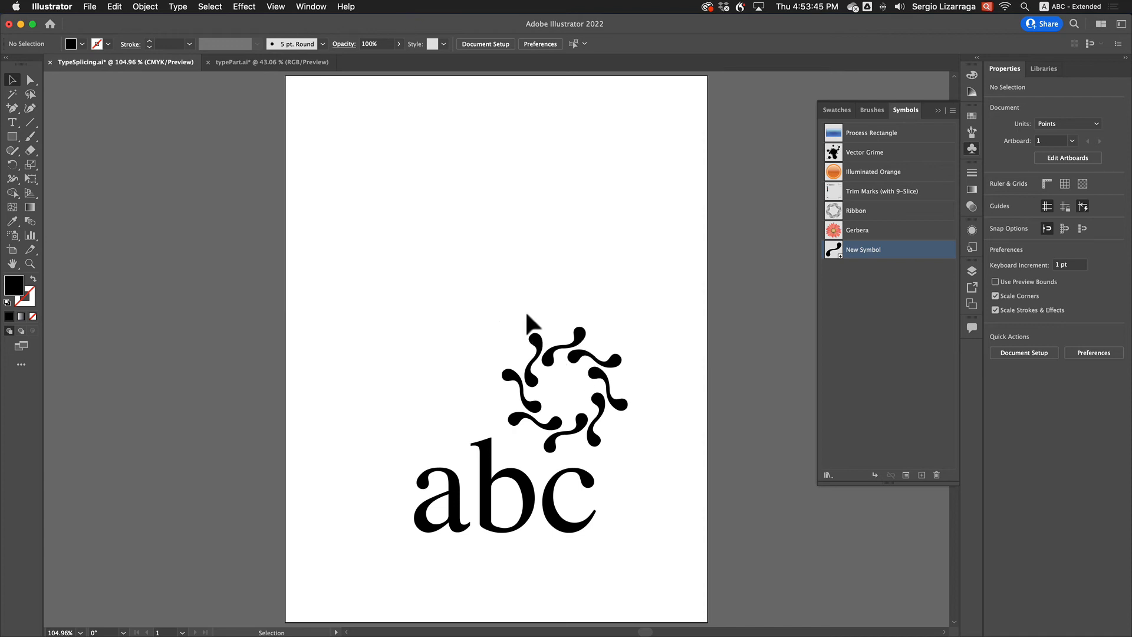
{"action": "key", "text": "super+z"}
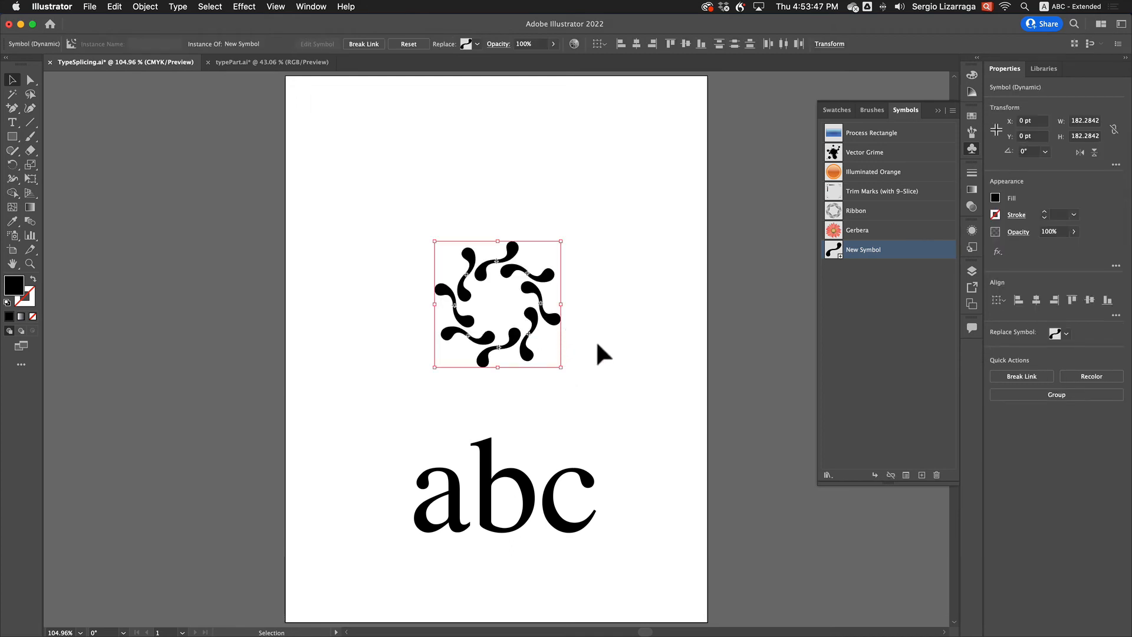
{"action": "left_click", "coordinate": [597, 345]}
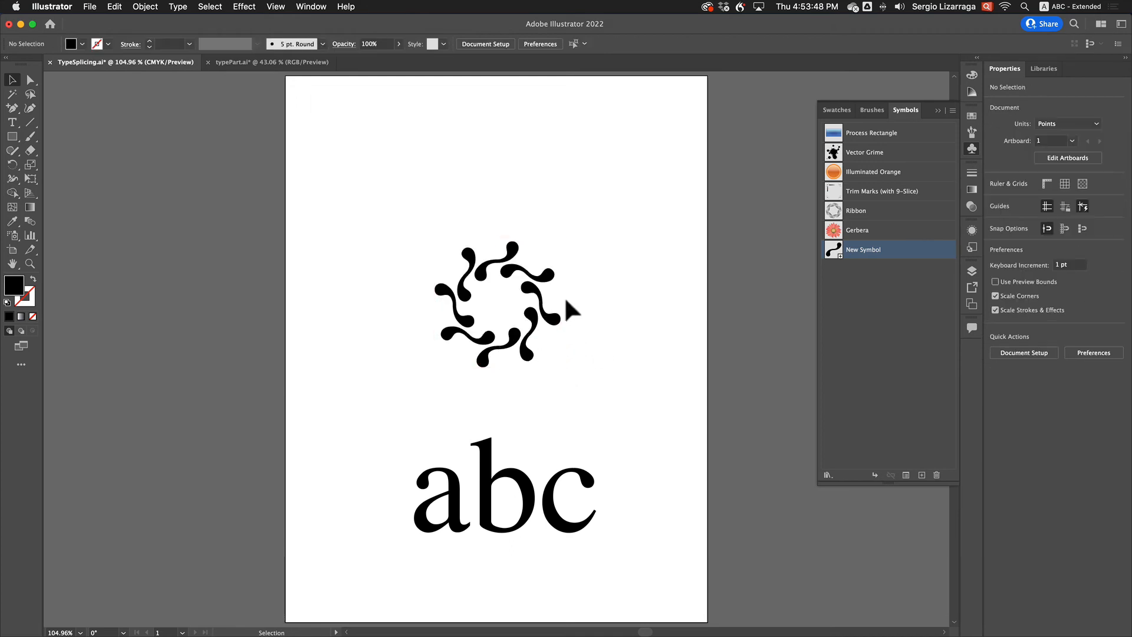
- Edit the symbol from the ring's uppermost instance, rotate its S-shape to about 52°, and exit symbol editing
{"action": "double_click", "coordinate": [514, 252]}
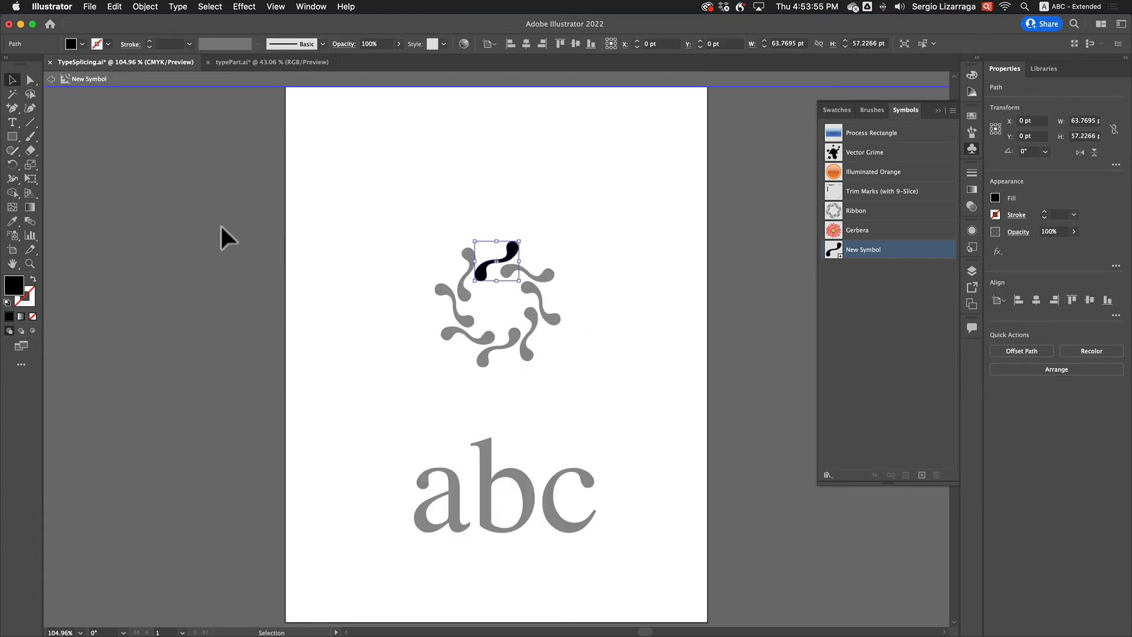
{"action": "key", "text": "r"}
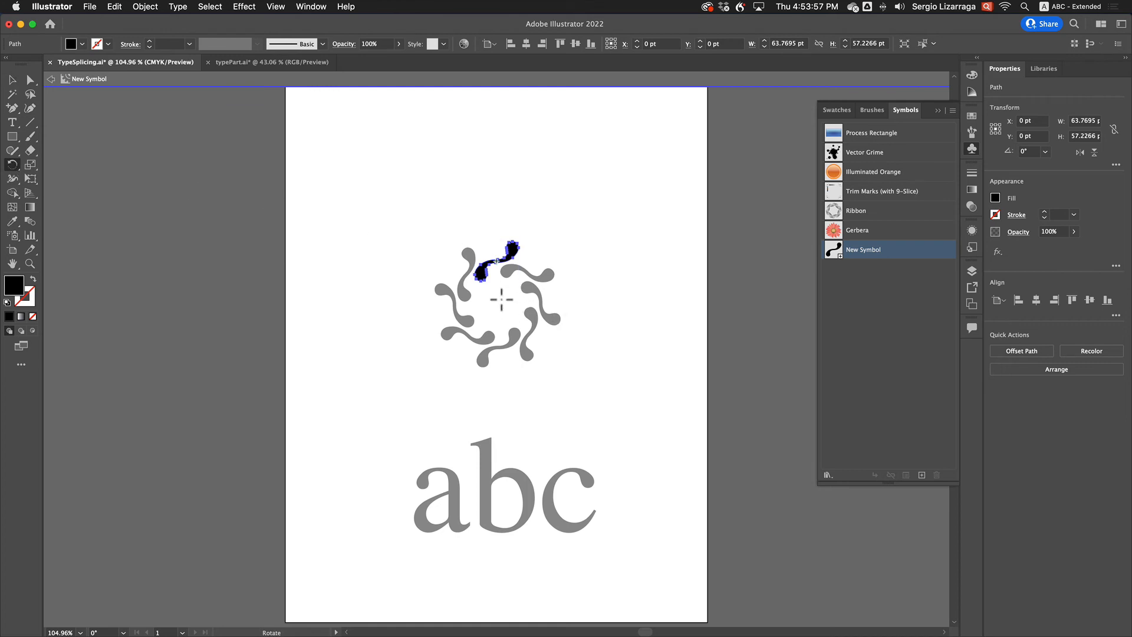
{"action": "left_click_drag", "start_coordinate": [502, 300], "coordinate": [529, 313]}
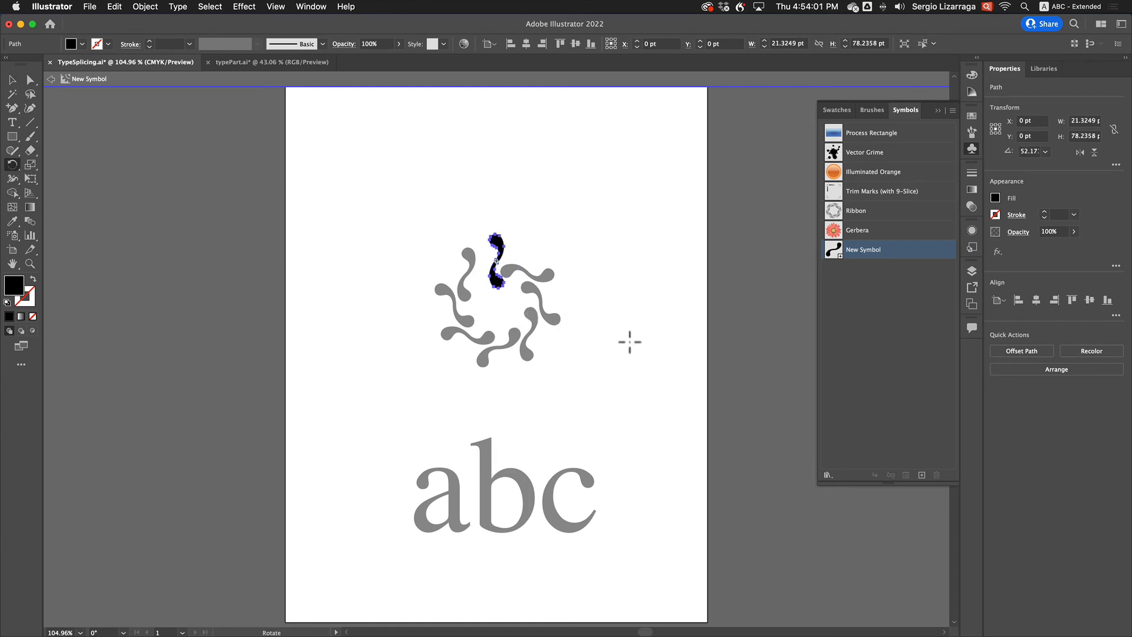
{"action": "left_click", "coordinate": [51, 81]}
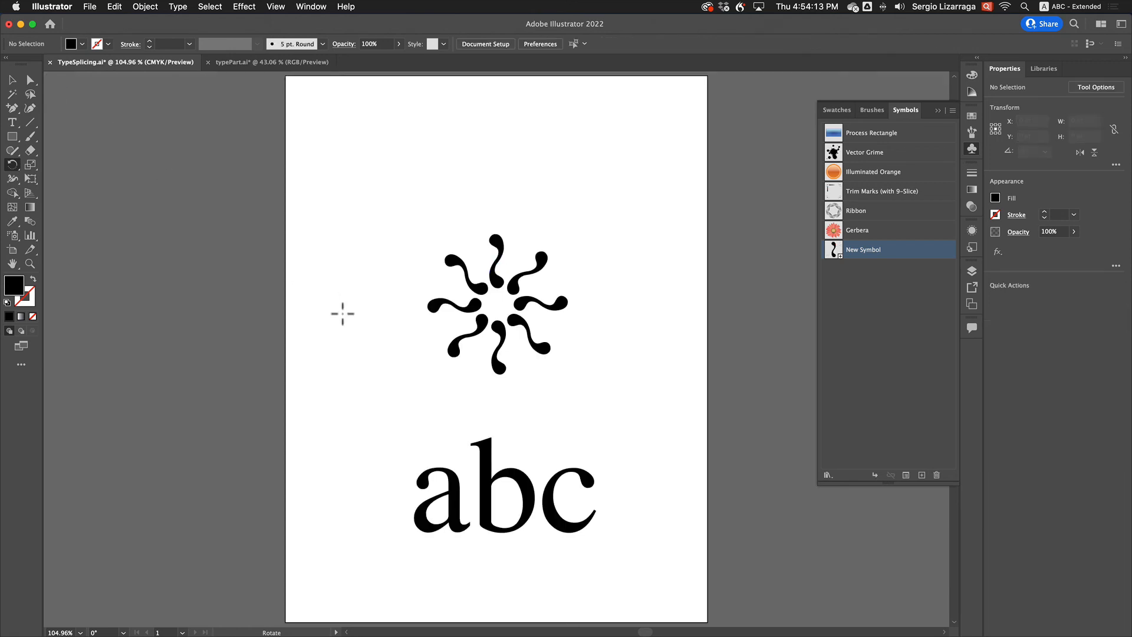
- Move the complete radial mark down and to the right so it sits just above the letters abc
{"action": "left_click", "coordinate": [12, 79]}
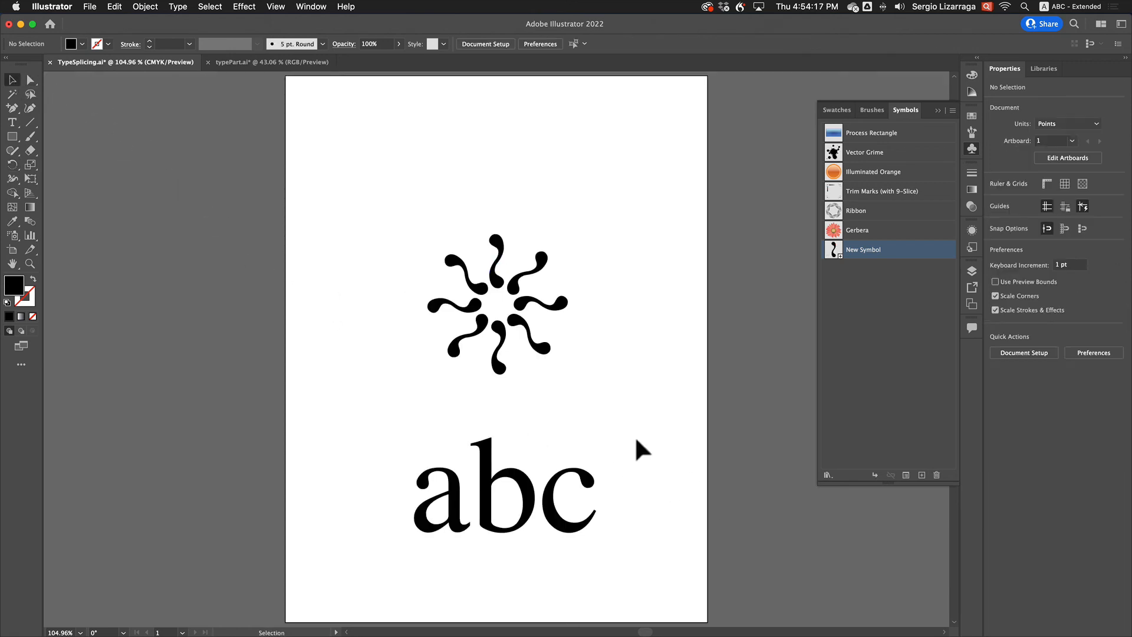
{"action": "left_click_drag", "start_coordinate": [384, 191], "coordinate": [634, 411]}
{"action": "left_click_drag", "start_coordinate": [548, 350], "coordinate": [605, 426]}
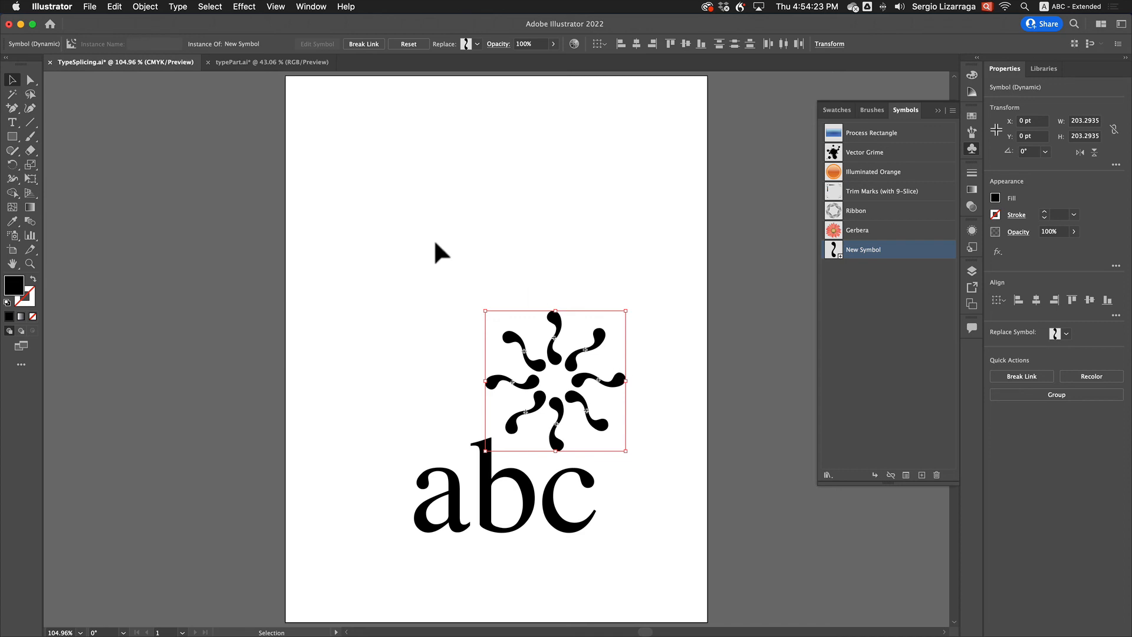
- Switch to the typePart.ai document containing the type-based logo examples
{"action": "left_click", "coordinate": [268, 62]}
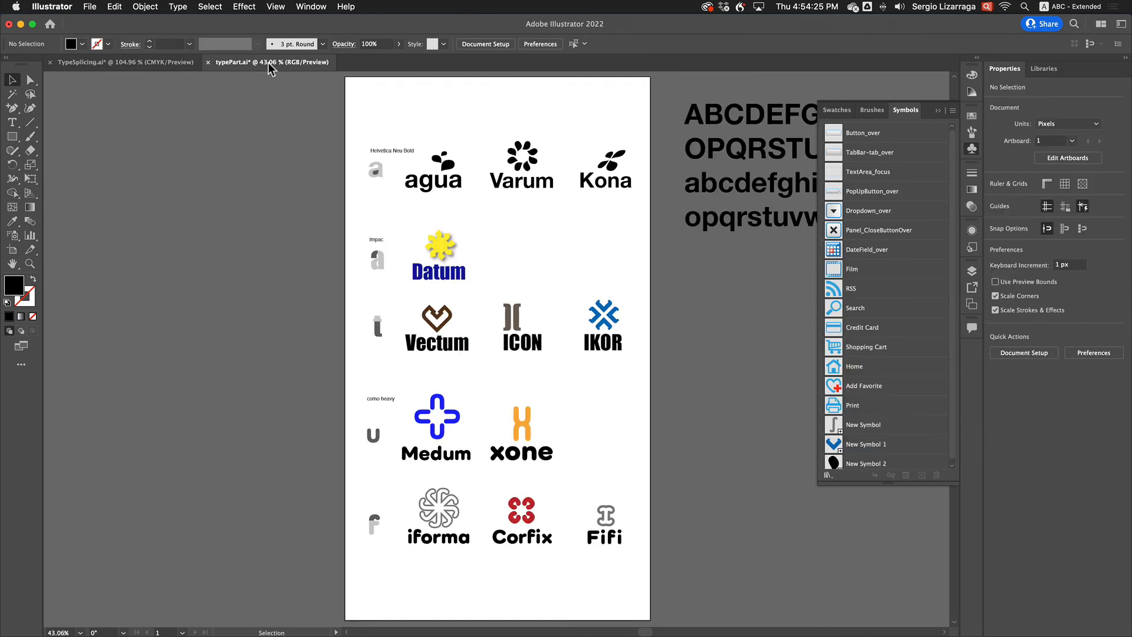